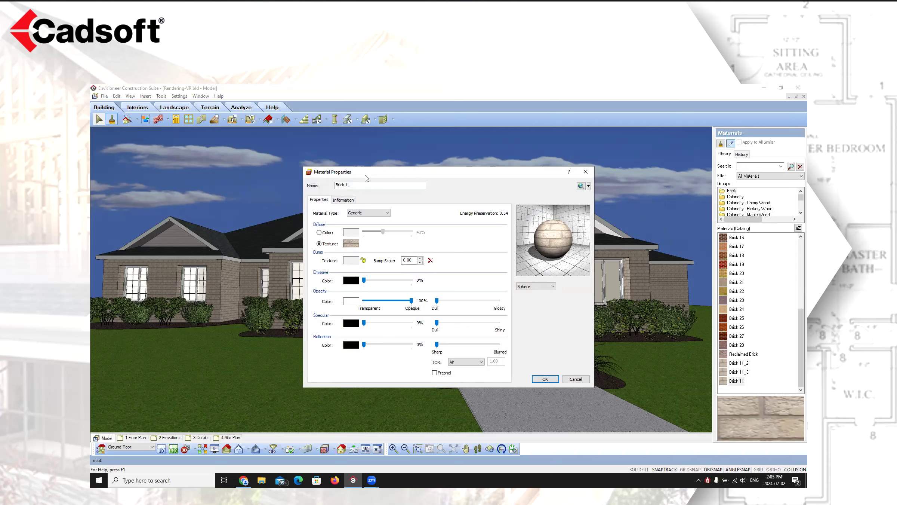
Try the Diffuse and Lambert material types for Brick 11, then set the material type back to Generic
click(387, 213)
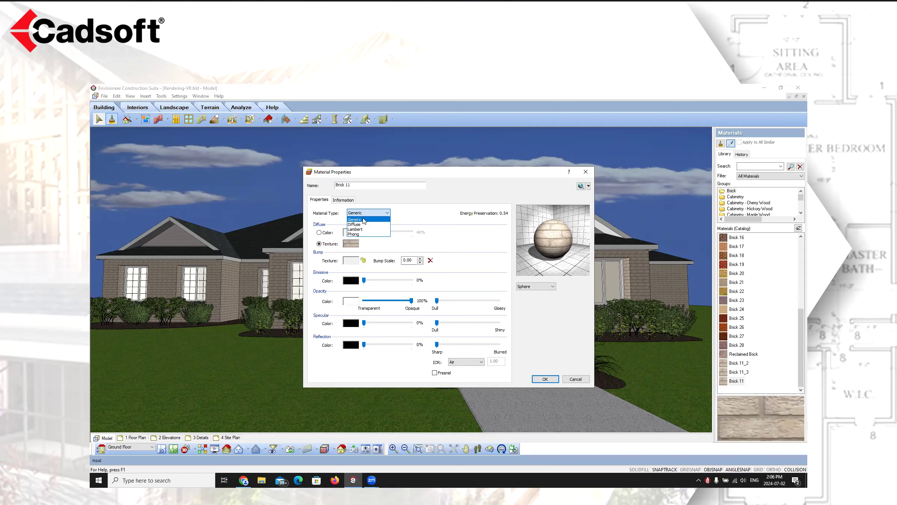
click(360, 225)
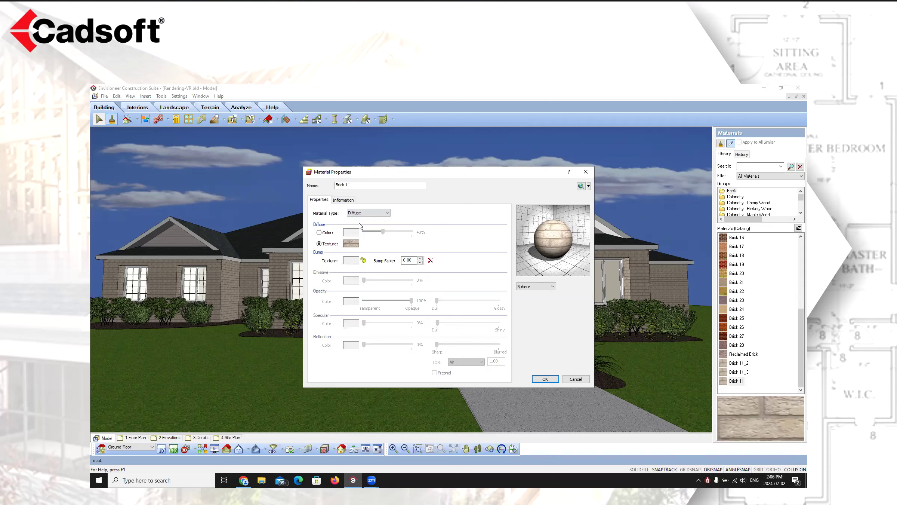
click(380, 215)
click(355, 232)
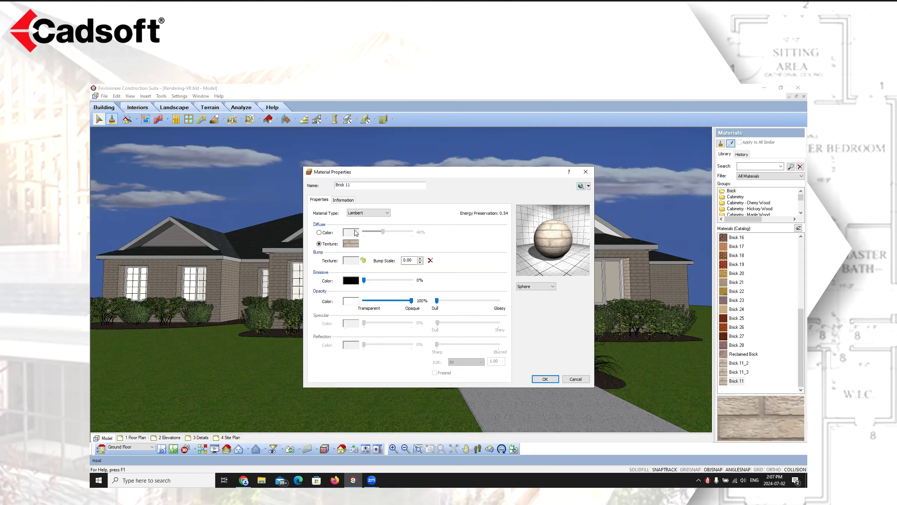
click(377, 213)
click(362, 227)
click(387, 212)
click(354, 223)
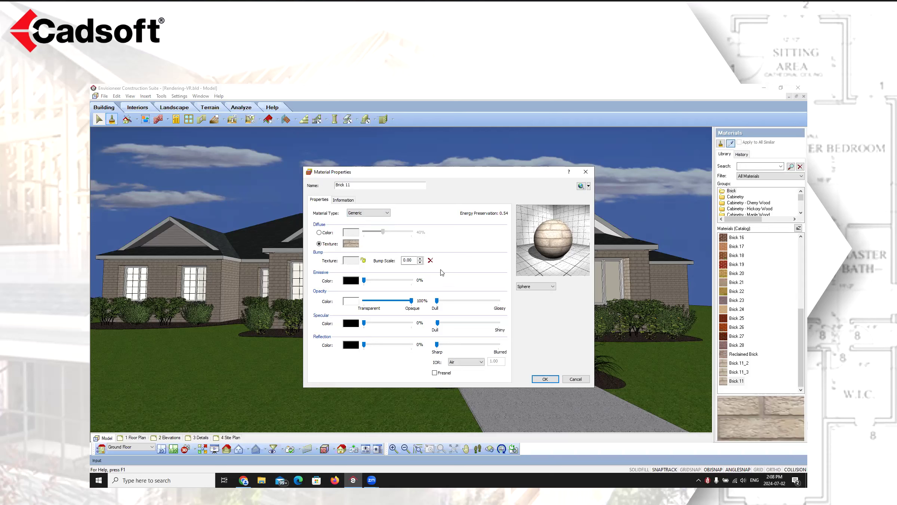
Switch the diffuse component to a plain color, then back to texture
mouse_move(474, 214)
click(318, 233)
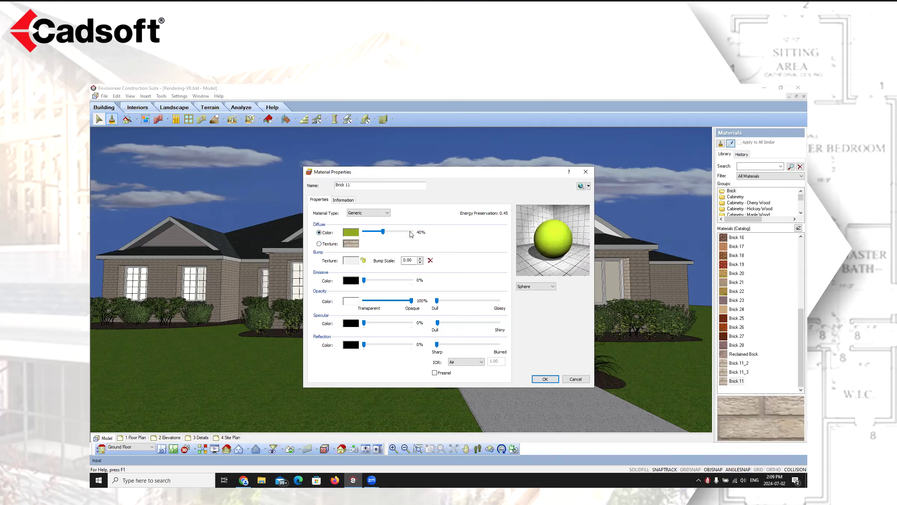
click(320, 244)
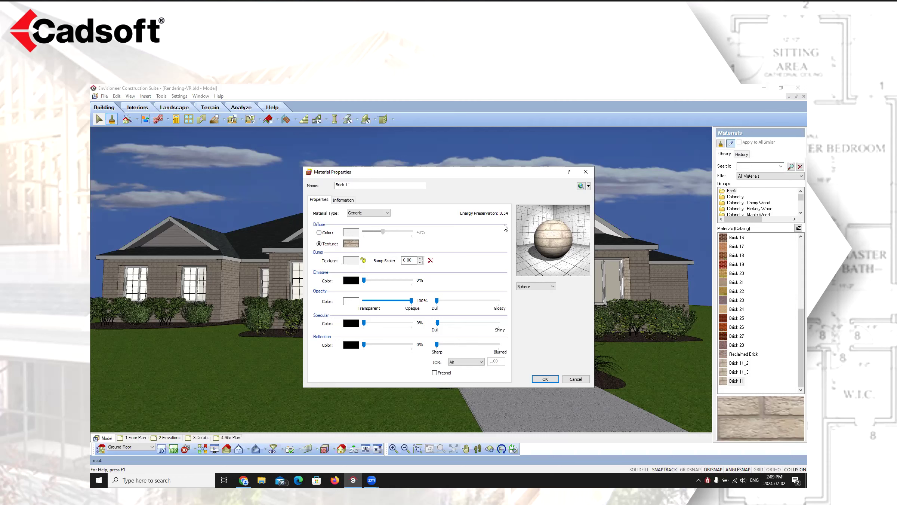
Open the diffuse texture map and browse the textures folder for brick images, cancelling every dialog
click(351, 244)
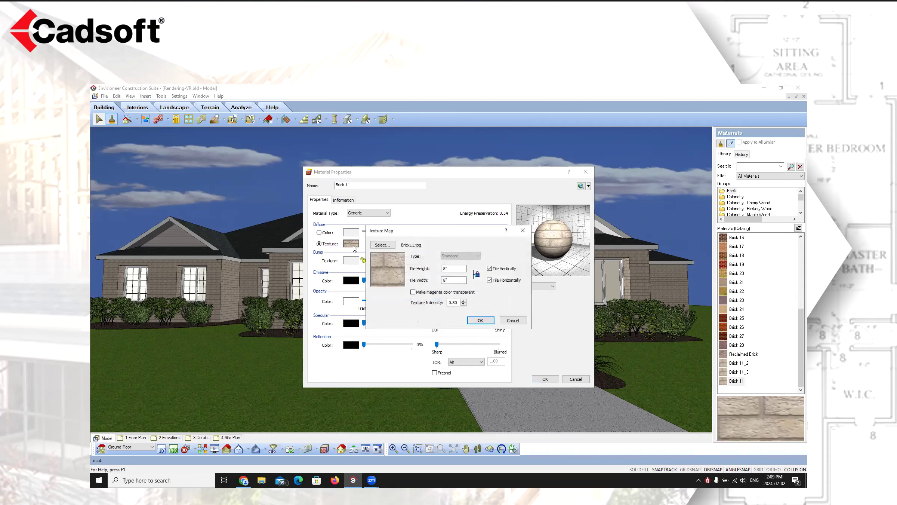
click(389, 246)
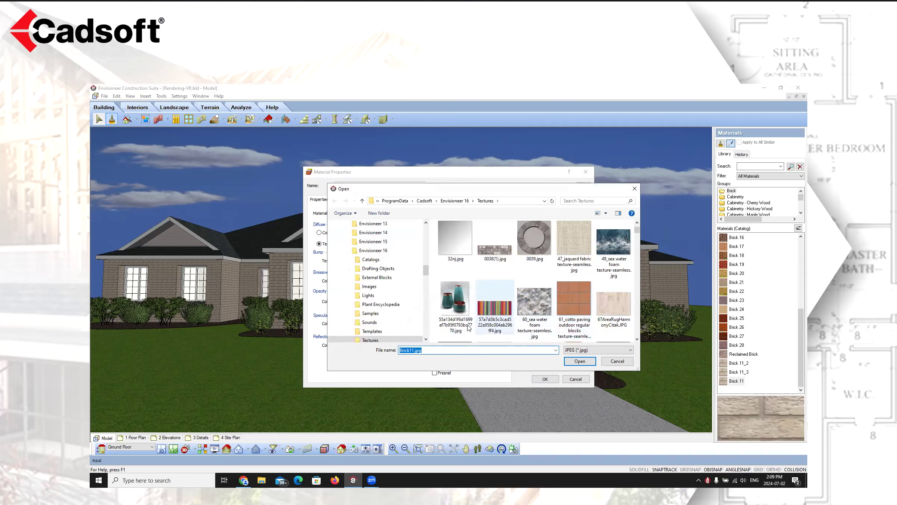
click(465, 307)
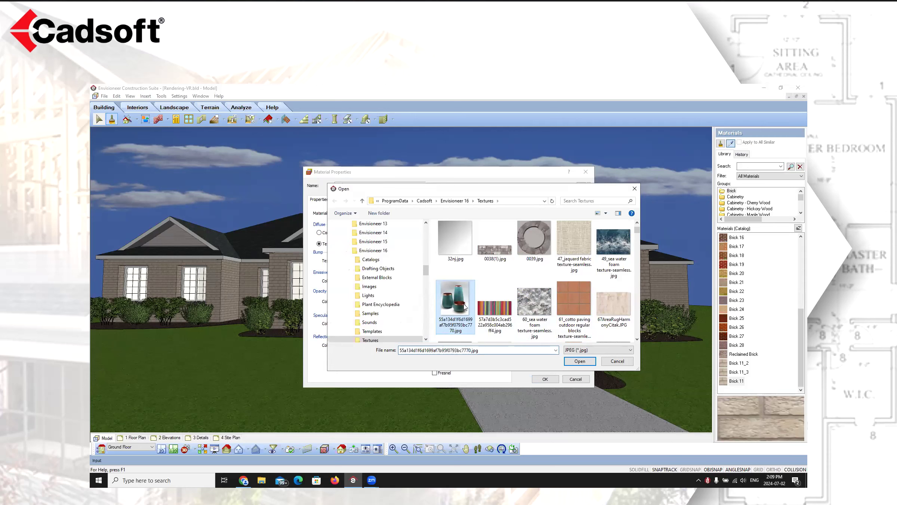
text(bri)
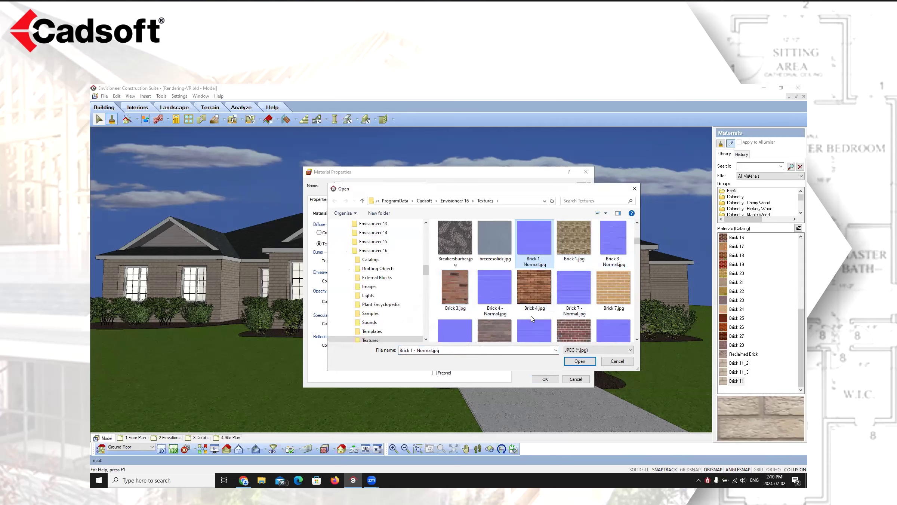
click(617, 360)
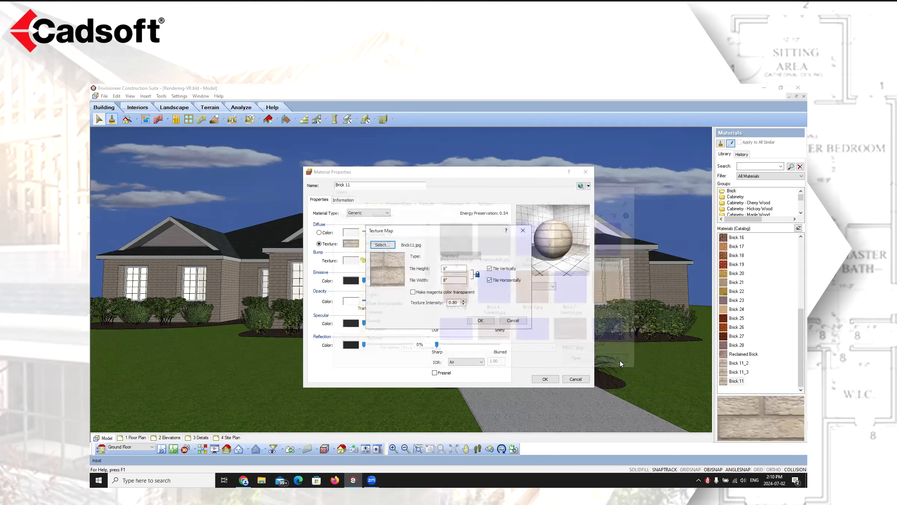
click(522, 320)
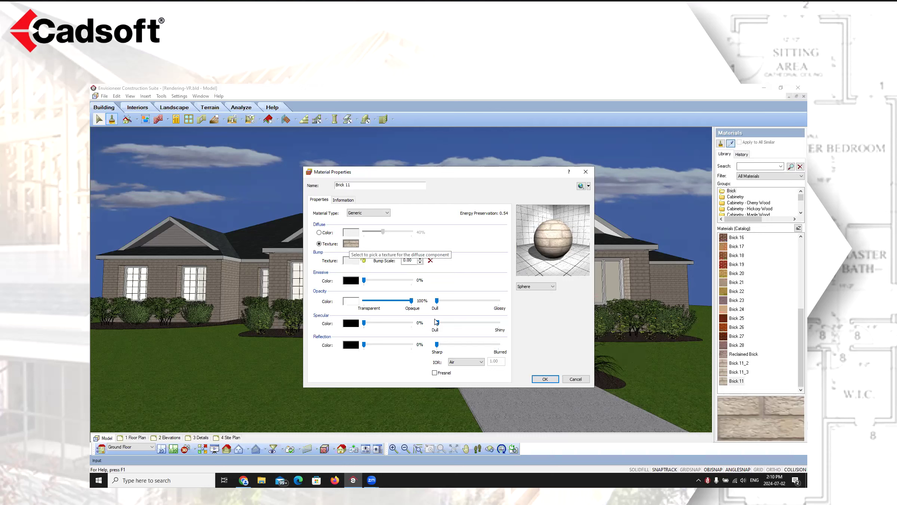
click(575, 379)
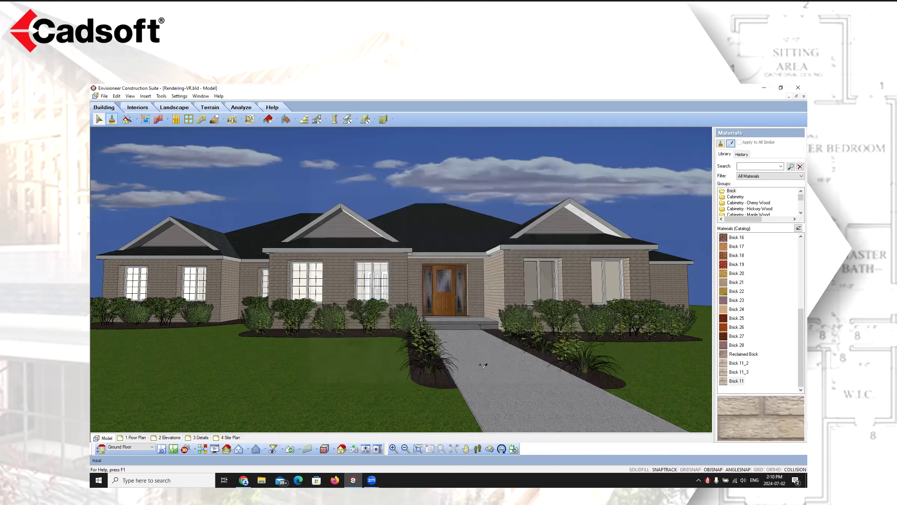
Open the material properties of Brick 1 and examine its bump normal map settings
scroll(761, 306, up, 5)
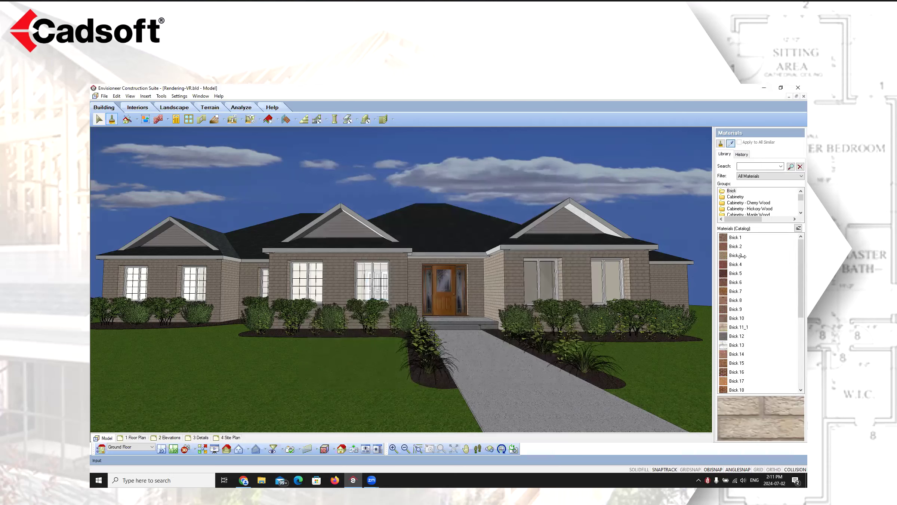
click(729, 237)
double_click(731, 237)
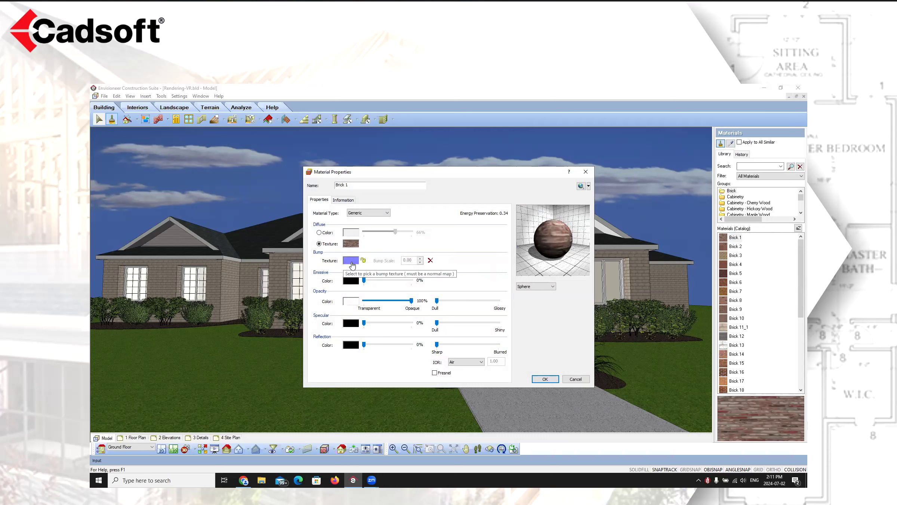
click(350, 262)
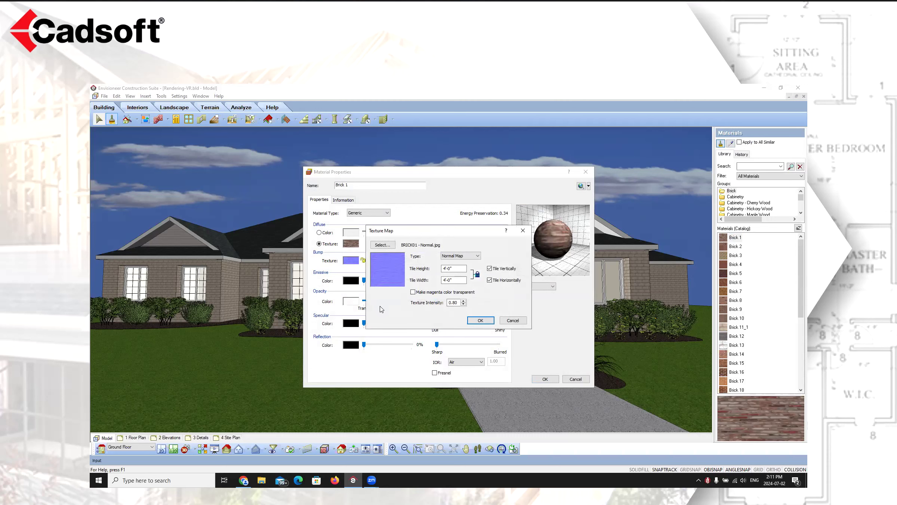
click(466, 257)
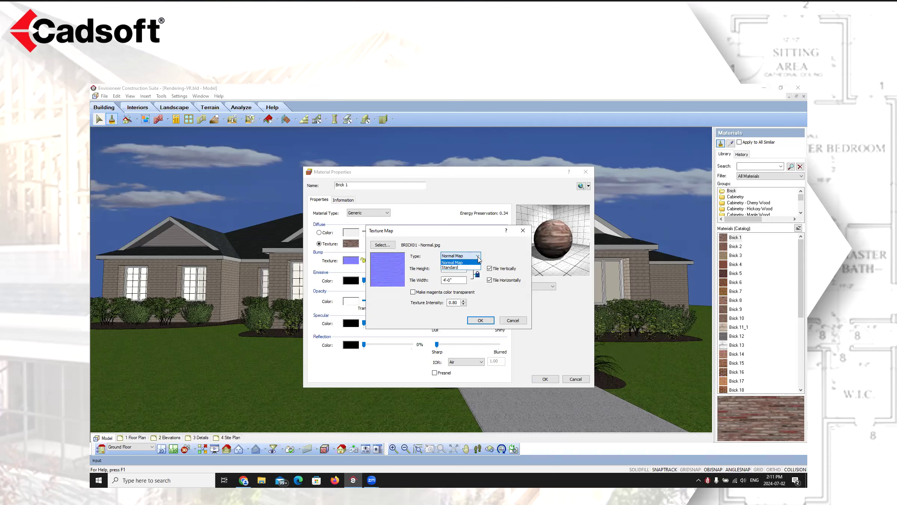
click(453, 257)
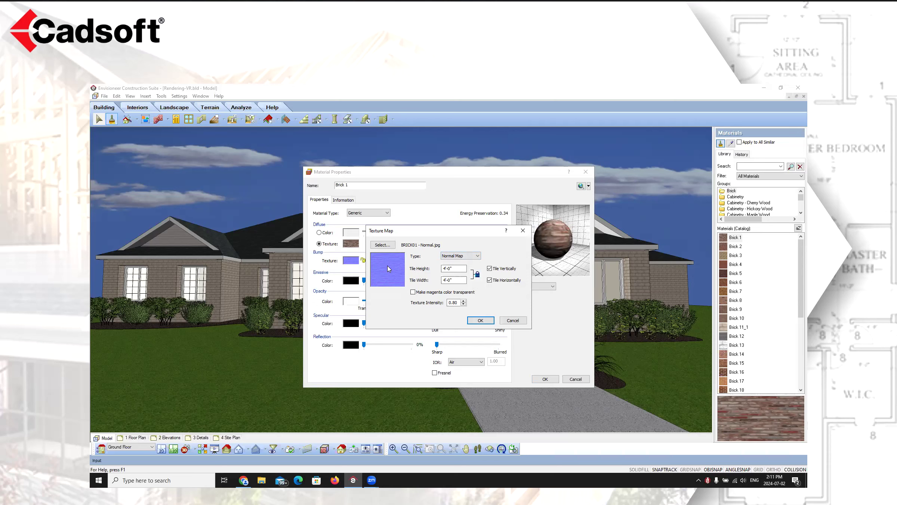
Browse the textures folder for normal map files, searching for names starting with bric
click(385, 245)
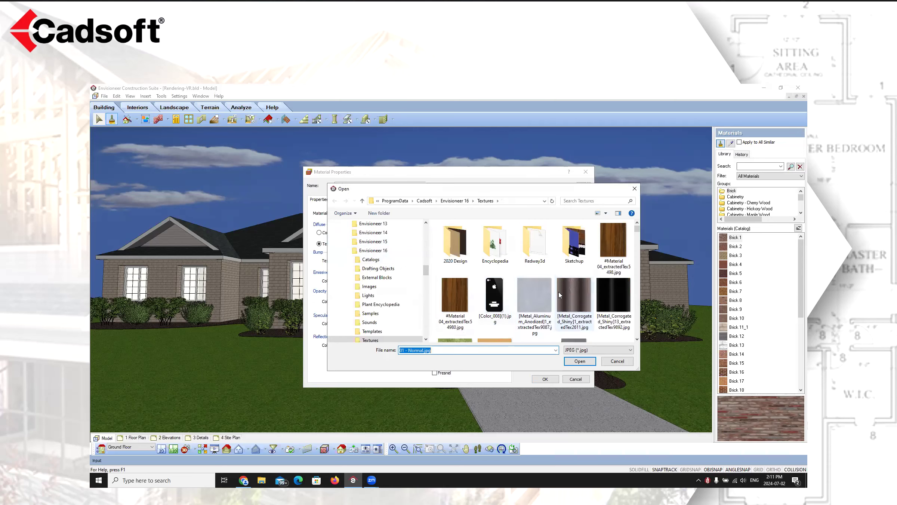
scroll(561, 292, down, 10)
scroll(568, 297, down, 10)
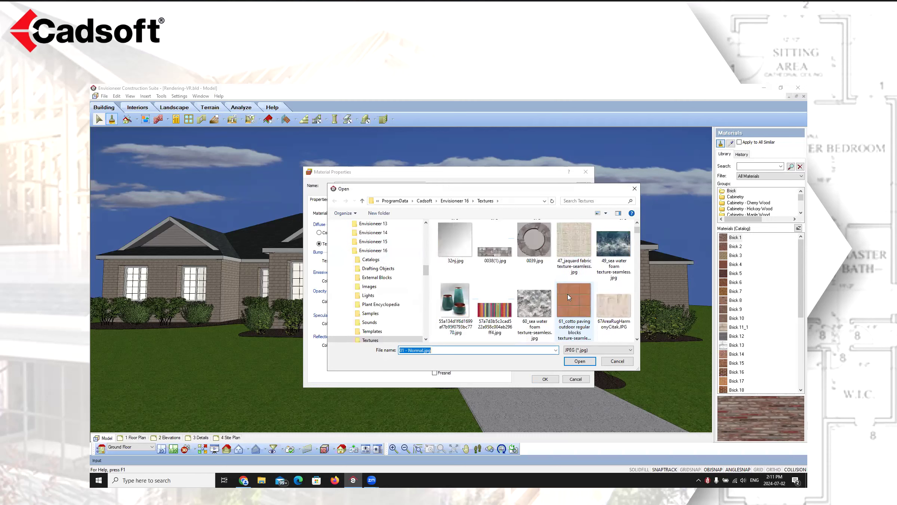
scroll(569, 297, up, 15)
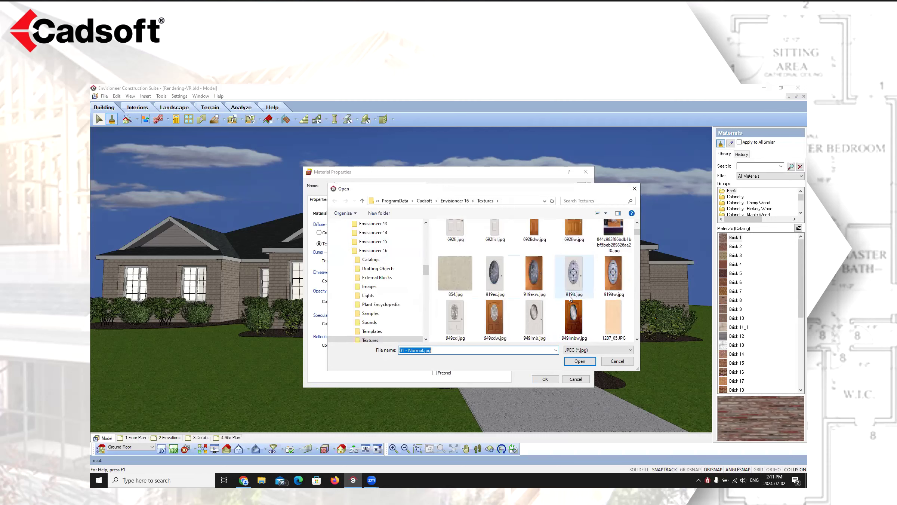
scroll(529, 299, down, 6)
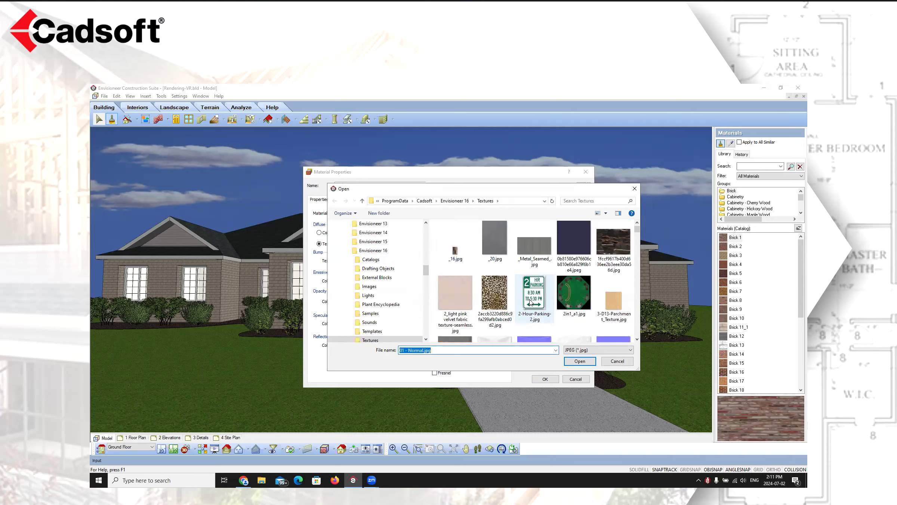
scroll(531, 303, up, 5)
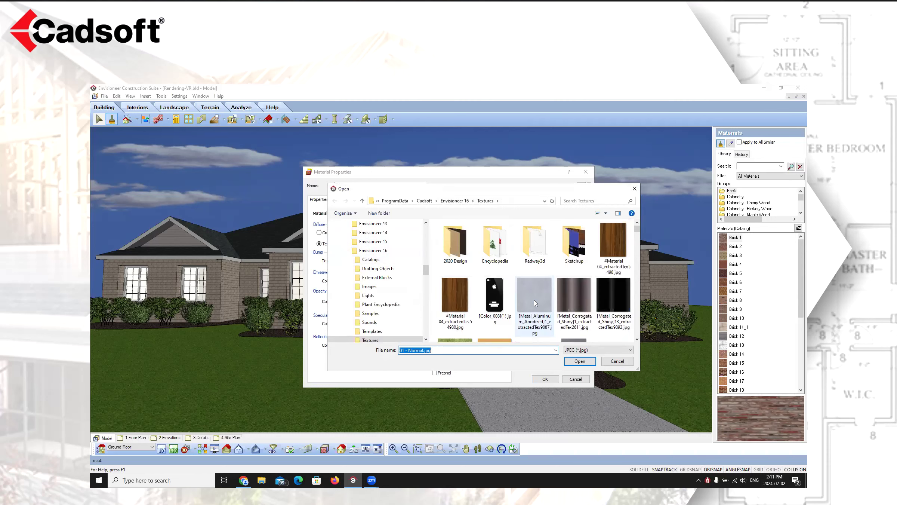
click(439, 352)
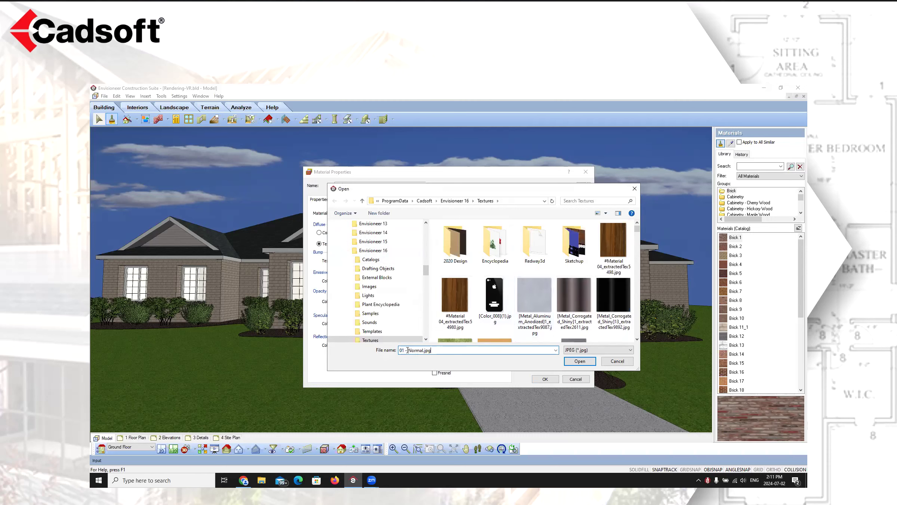
drag(438, 351, 378, 360)
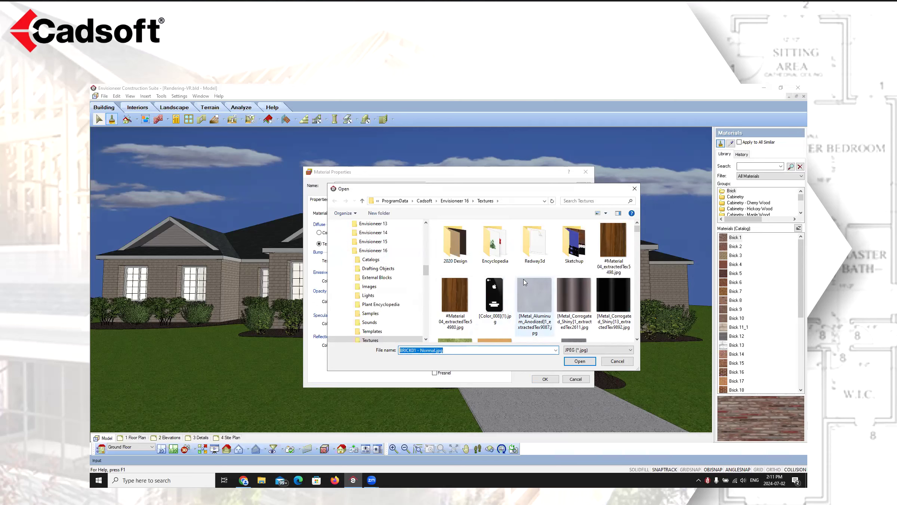
scroll(534, 282, down, 5)
scroll(534, 282, down, 8)
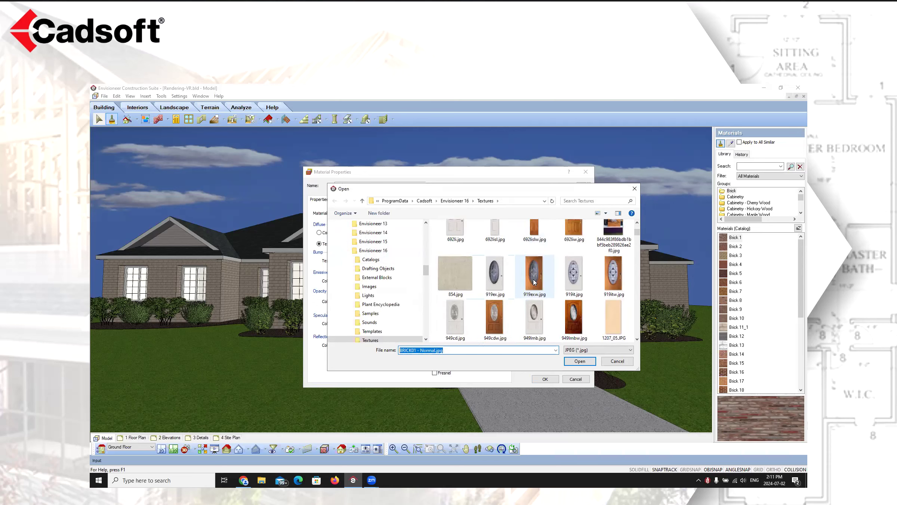
scroll(534, 284, down, 3)
click(401, 351)
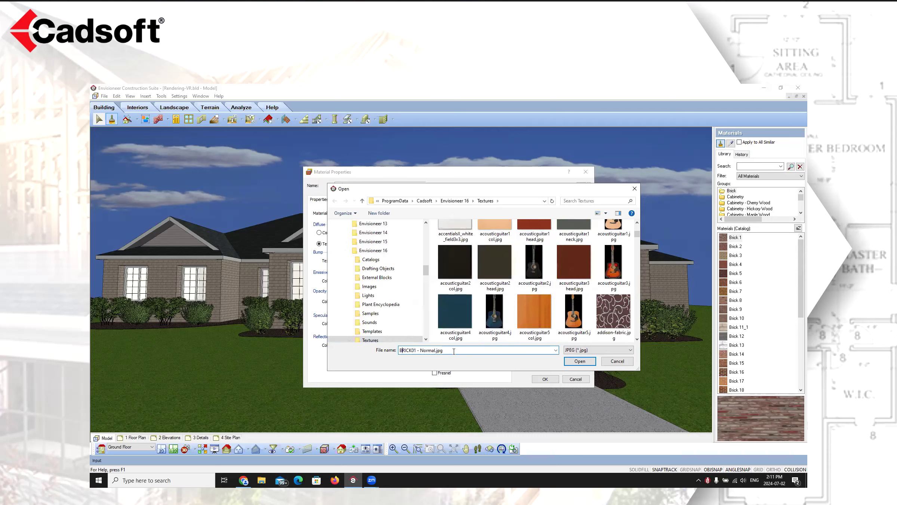
drag(454, 350, 355, 368)
text(bric)
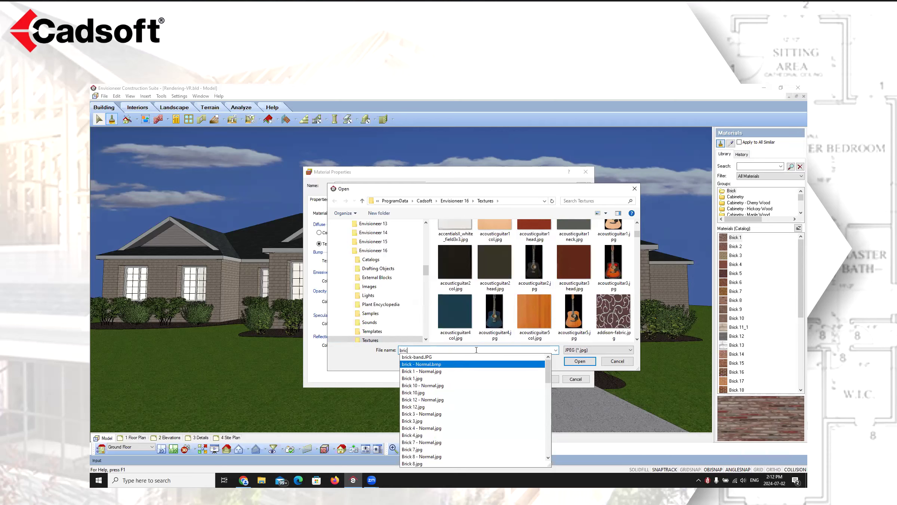
Pick BRICK01 - Normal.jpg as the bump texture, cancel both dialogs and finish the material command
click(534, 227)
scroll(568, 265, down, 3)
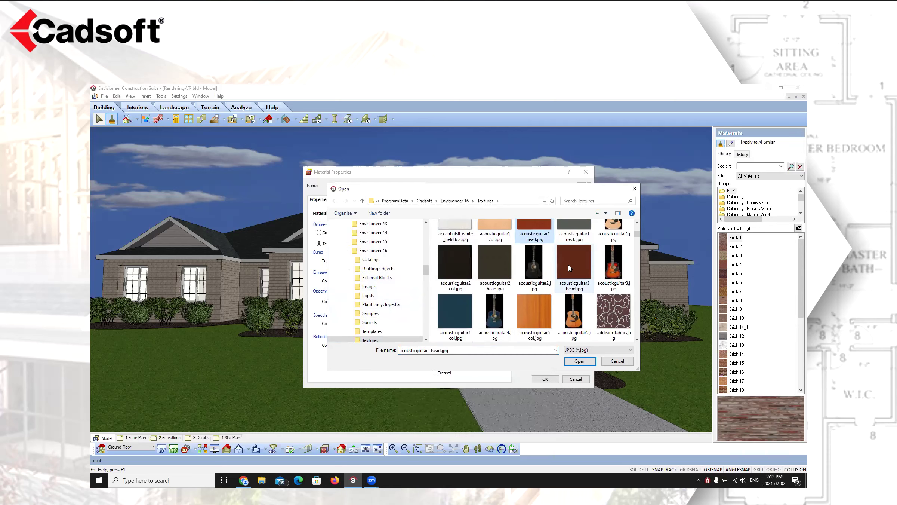
scroll(571, 272, down, 10)
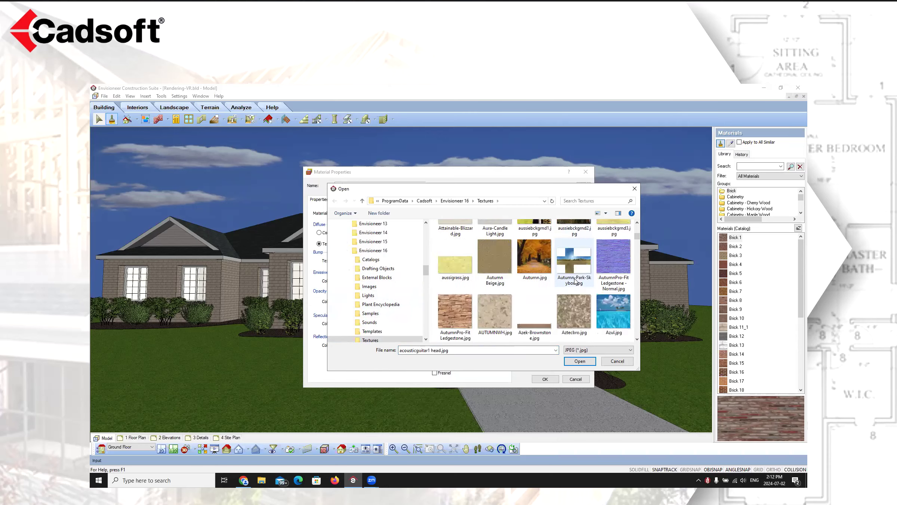
click(539, 304)
text(br)
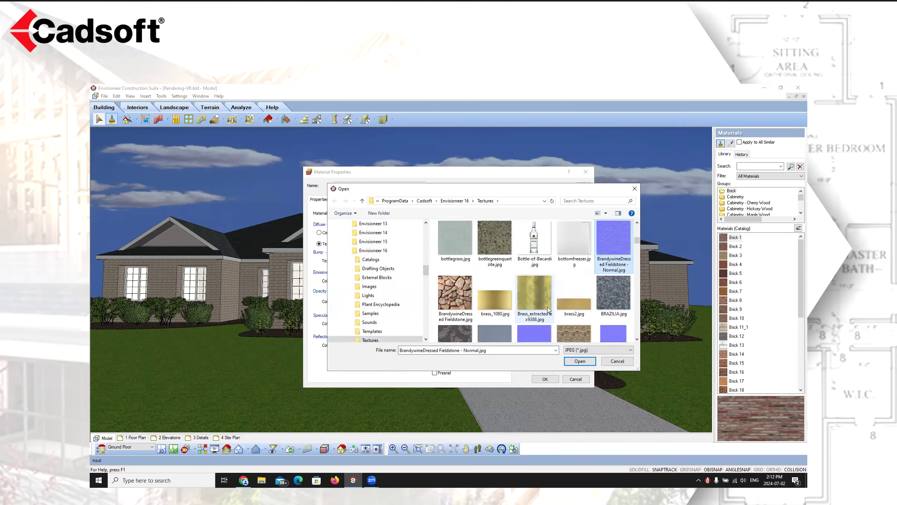
scroll(541, 290, down, 2)
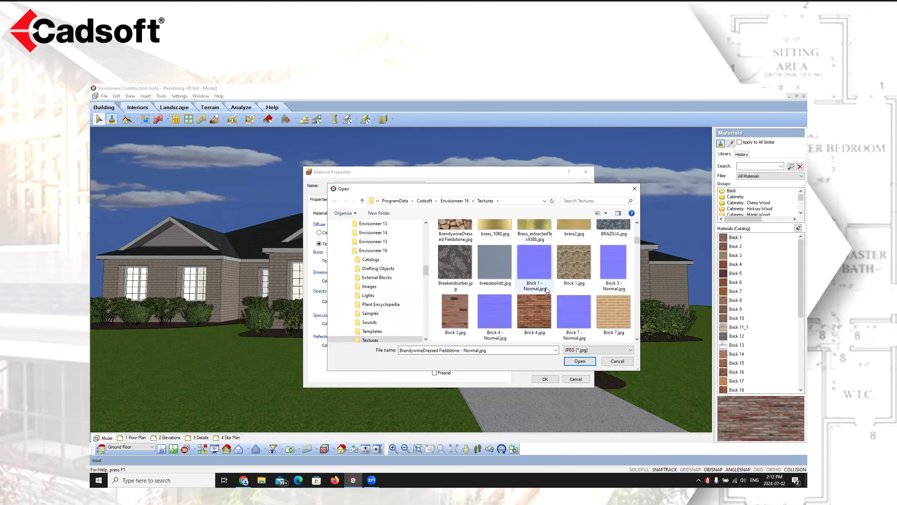
scroll(596, 287, down, 3)
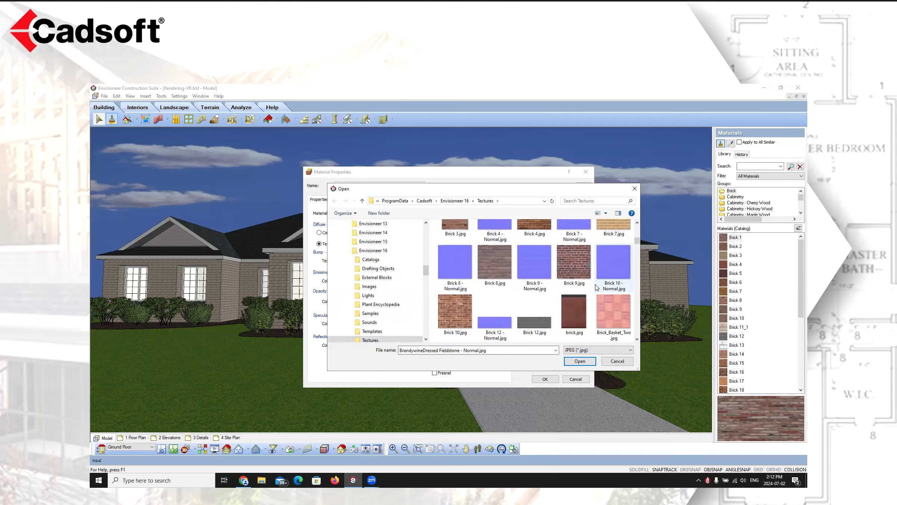
scroll(597, 287, down, 3)
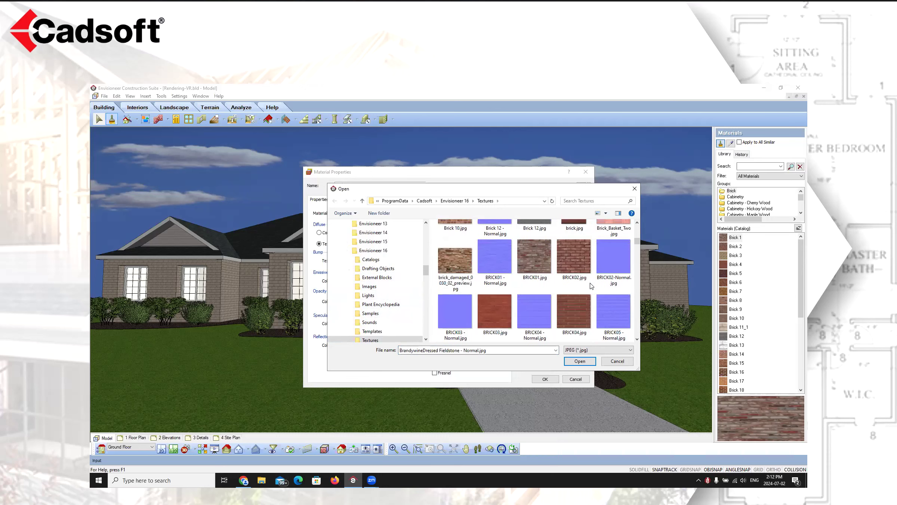
double_click(492, 256)
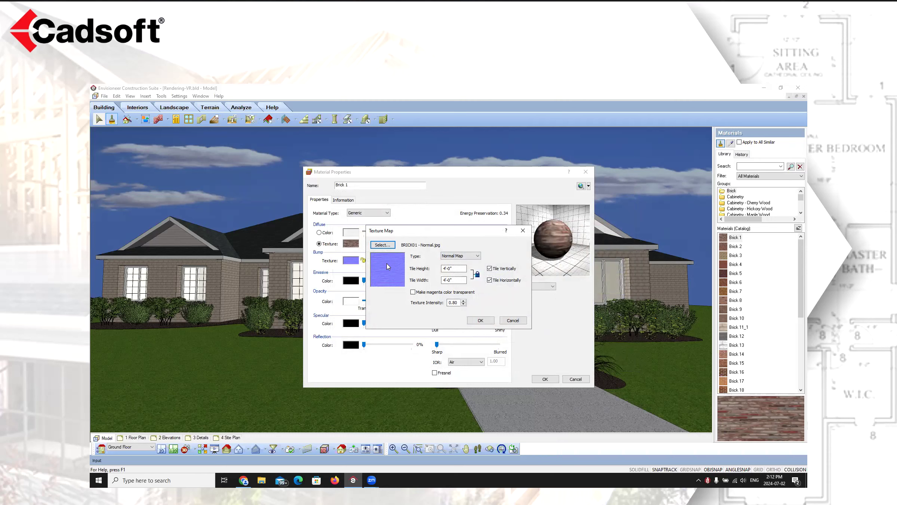
click(516, 320)
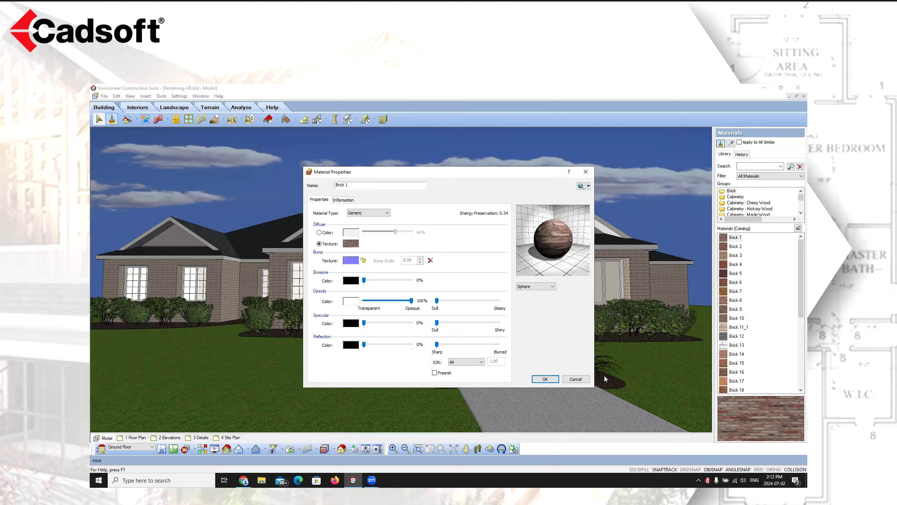
click(577, 379)
right_click(402, 272)
click(407, 276)
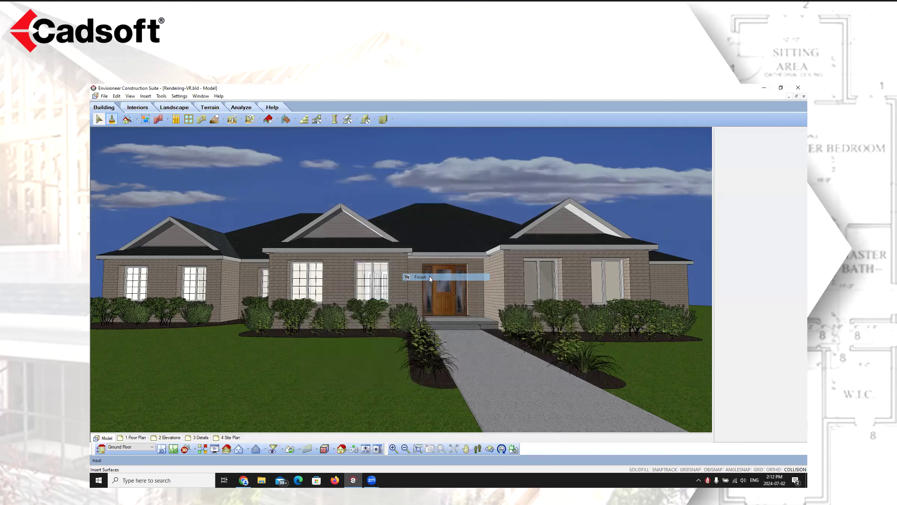
Open the front wall's Brick 11 material properties through the wall's appearance settings and cancel out of every dialog
double_click(397, 270)
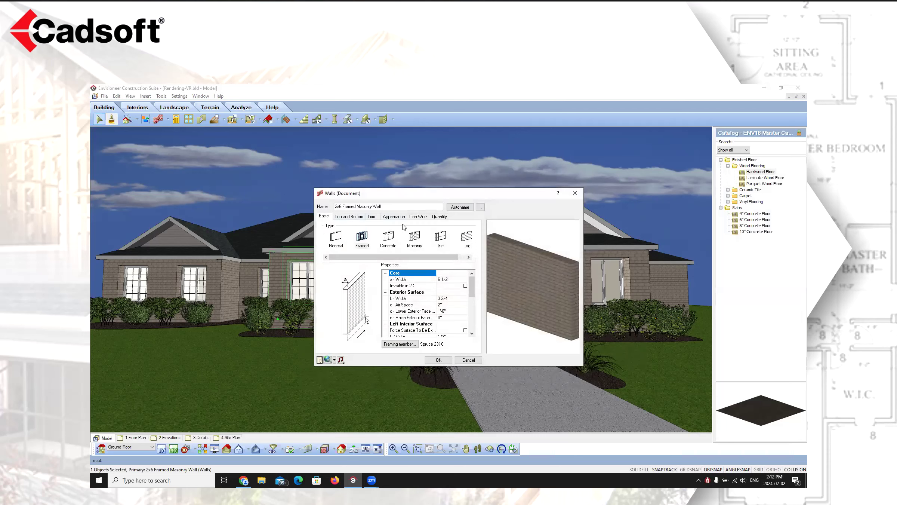
click(393, 217)
click(390, 245)
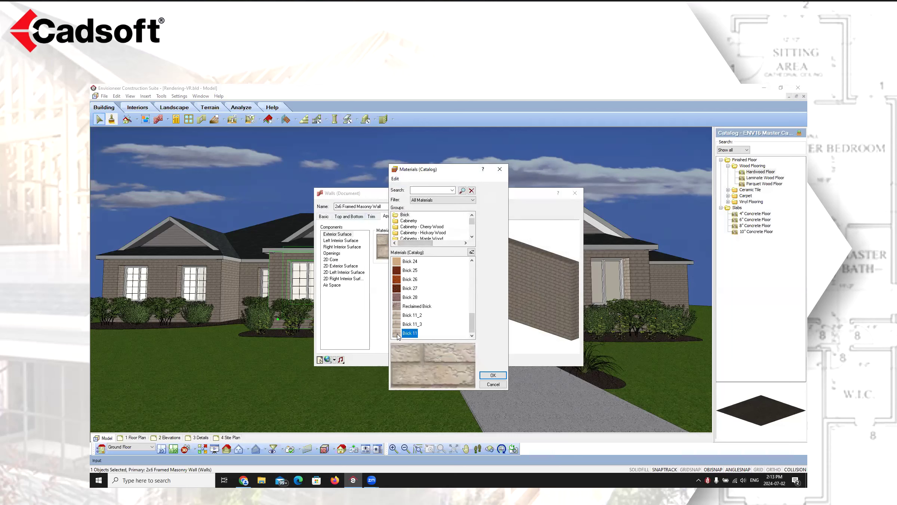
double_click(397, 333)
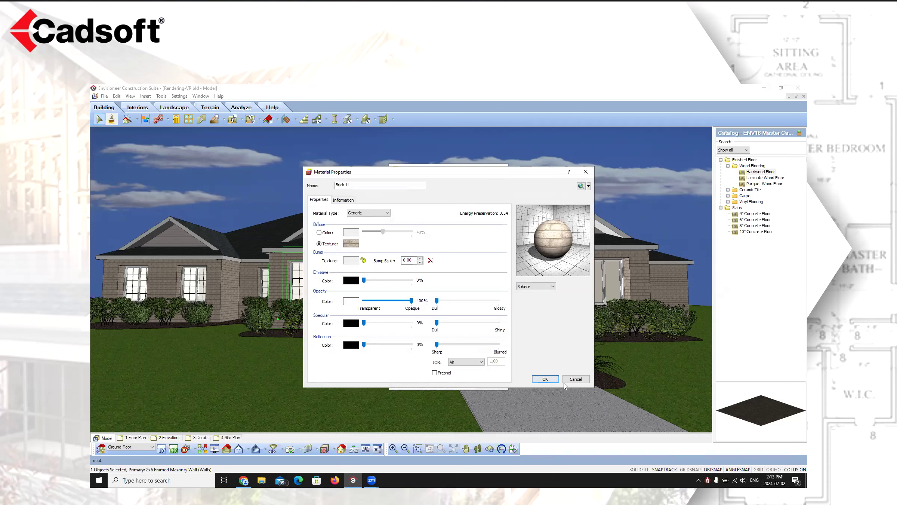
click(363, 261)
click(576, 378)
click(493, 384)
click(467, 359)
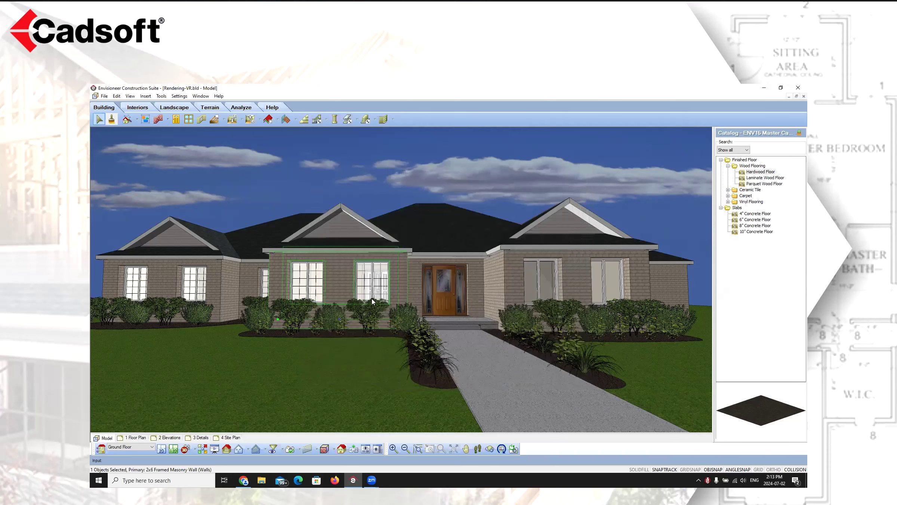
Select all similar brick walls and raise Brick 11's bump scale to 2.00, applying it through all dialogs
right_click(343, 262)
click(366, 277)
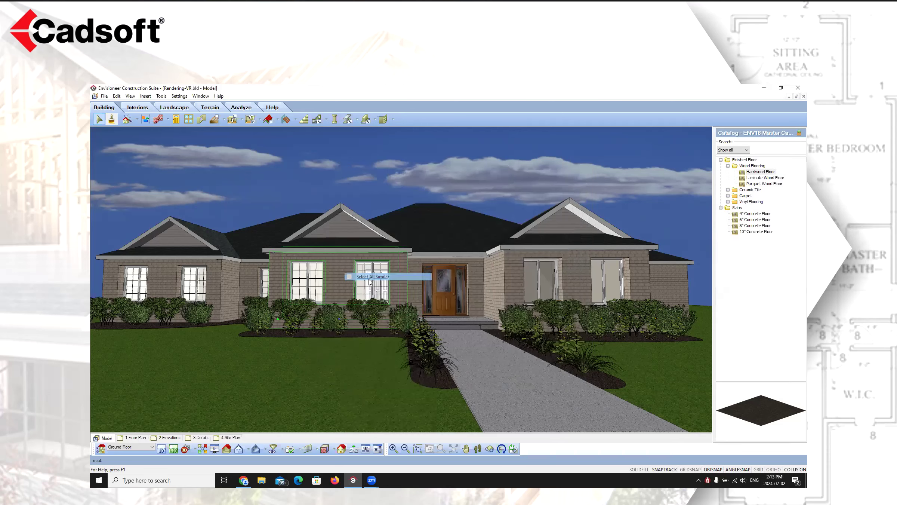
right_click(341, 261)
click(363, 276)
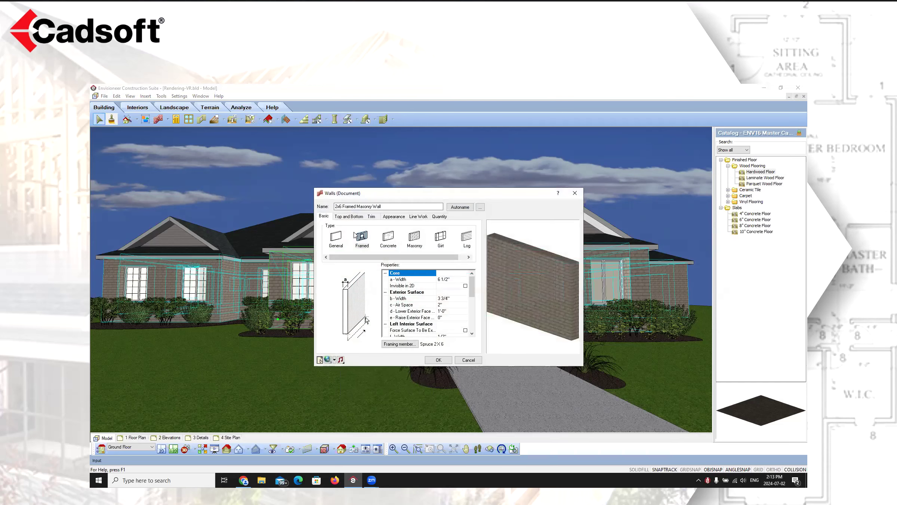
click(394, 217)
click(392, 248)
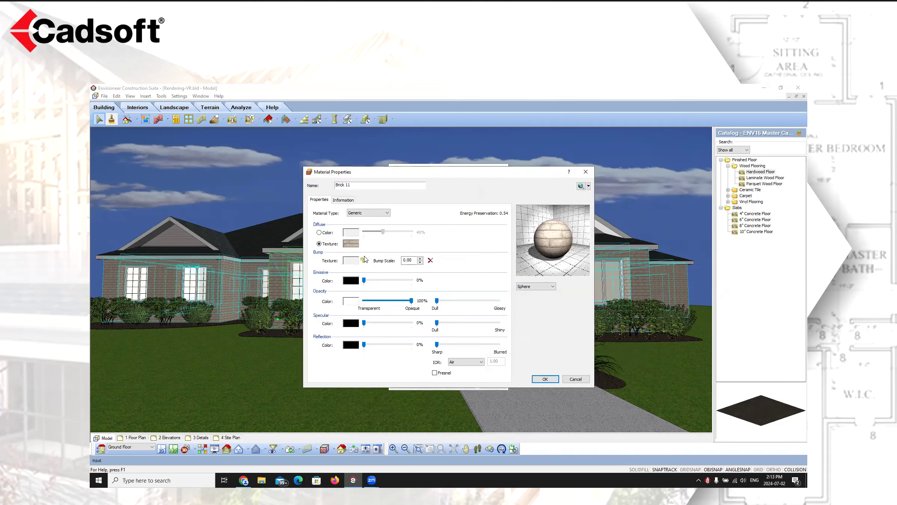
click(419, 258)
click(420, 258)
click(545, 378)
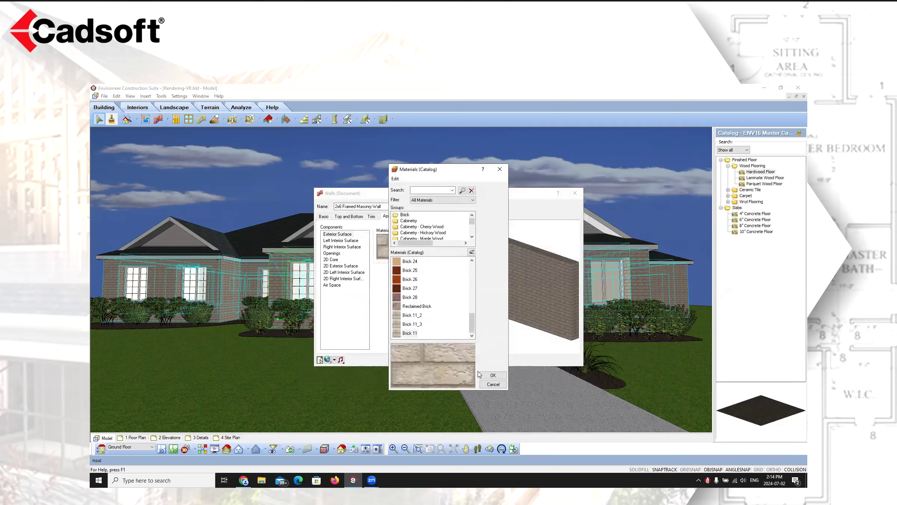
click(493, 375)
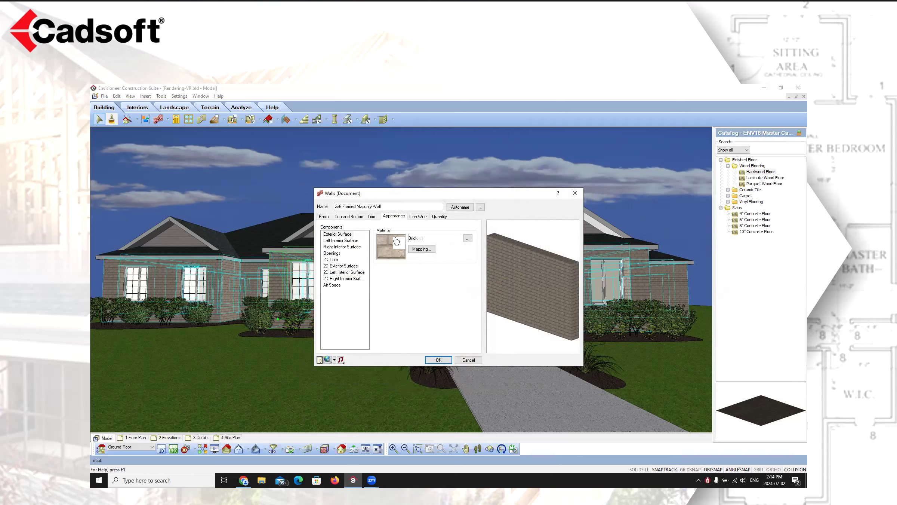
click(438, 360)
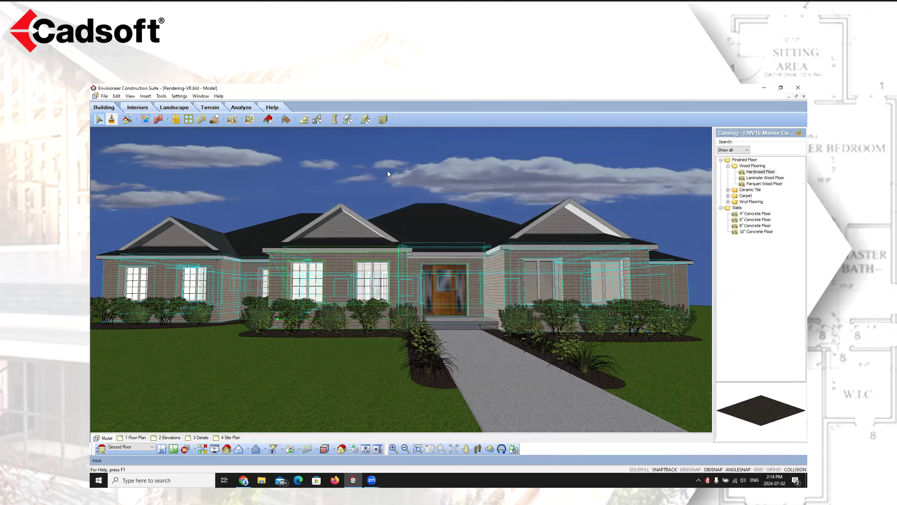
Open Brick 11's material properties from the materials library and adjust its specular colour and glossiness sliders
click(372, 180)
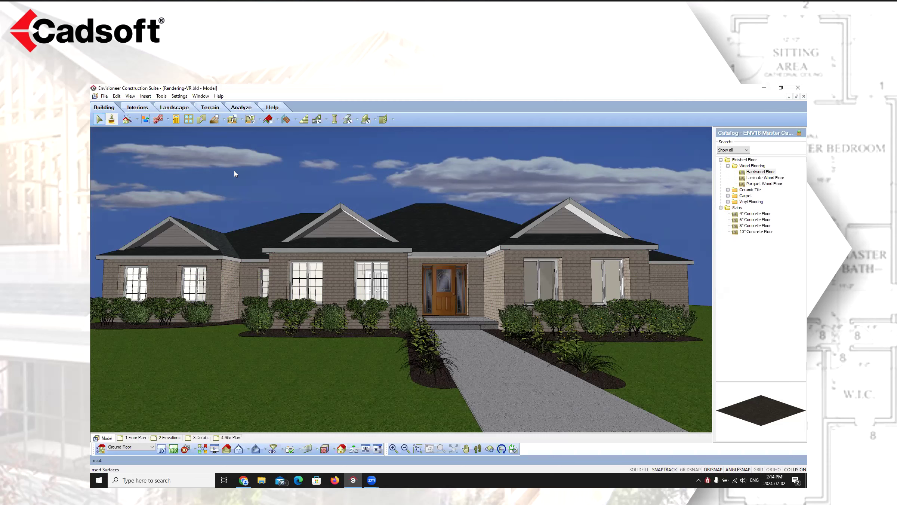
click(114, 118)
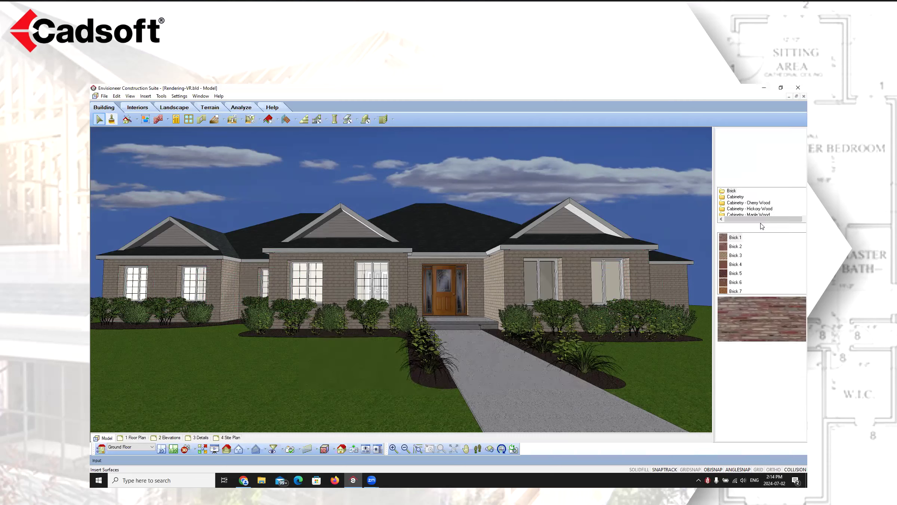
scroll(764, 261, down, 5)
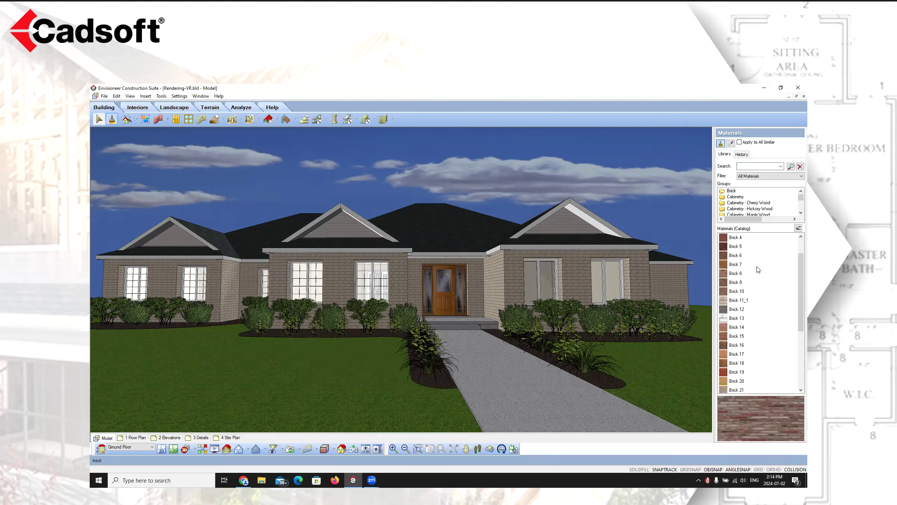
click(737, 380)
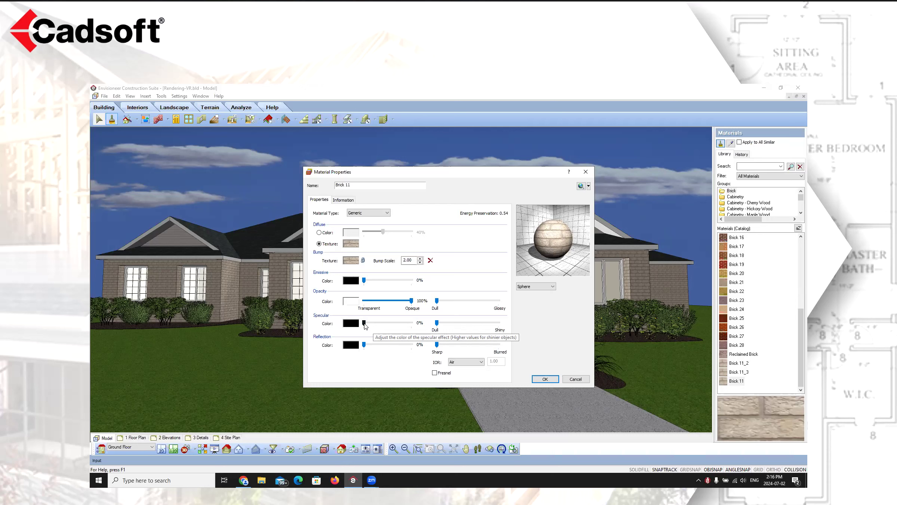
drag(364, 324, 397, 328)
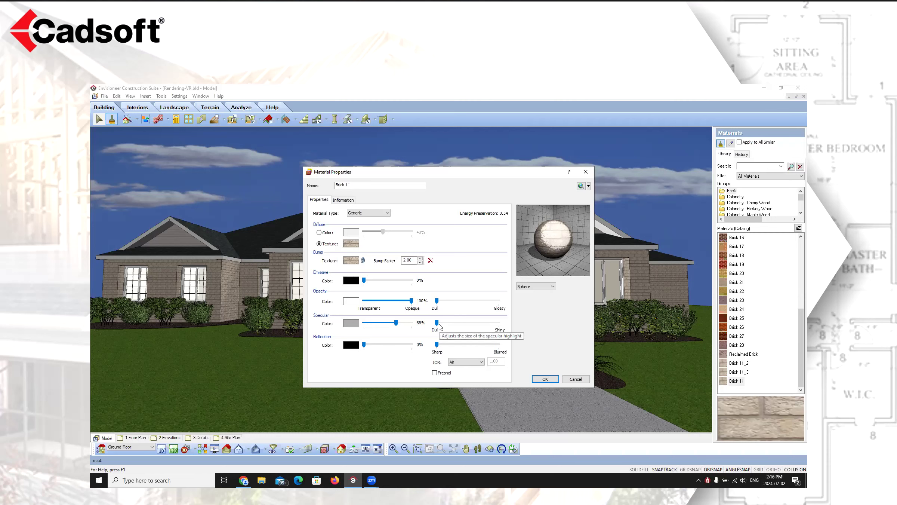
drag(438, 323, 501, 326)
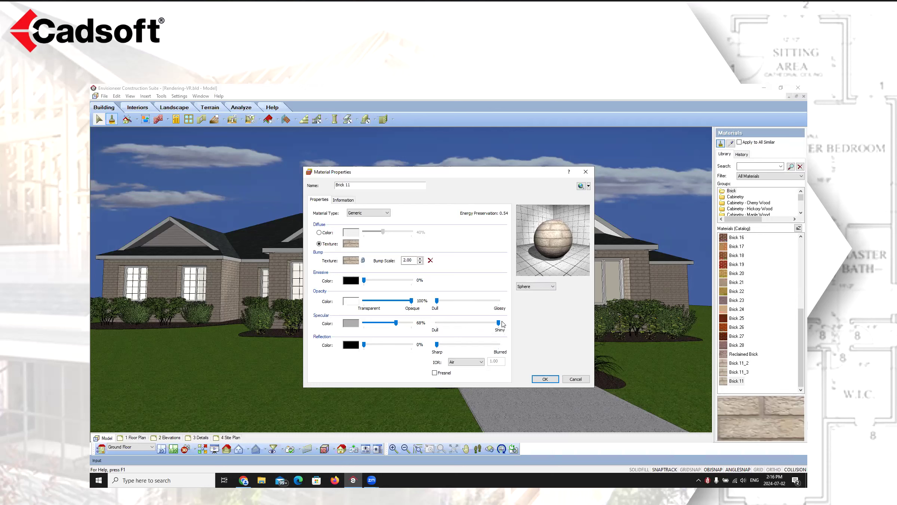
drag(498, 322, 448, 324)
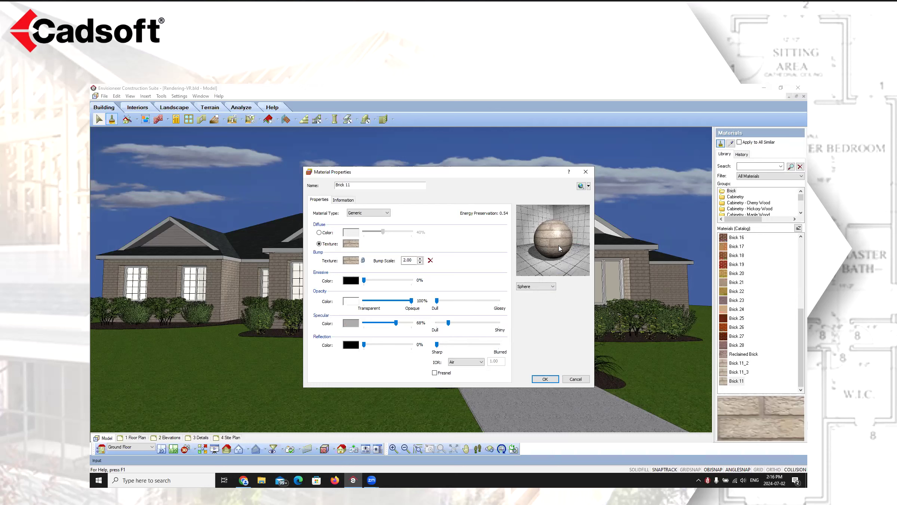
drag(449, 323, 356, 335)
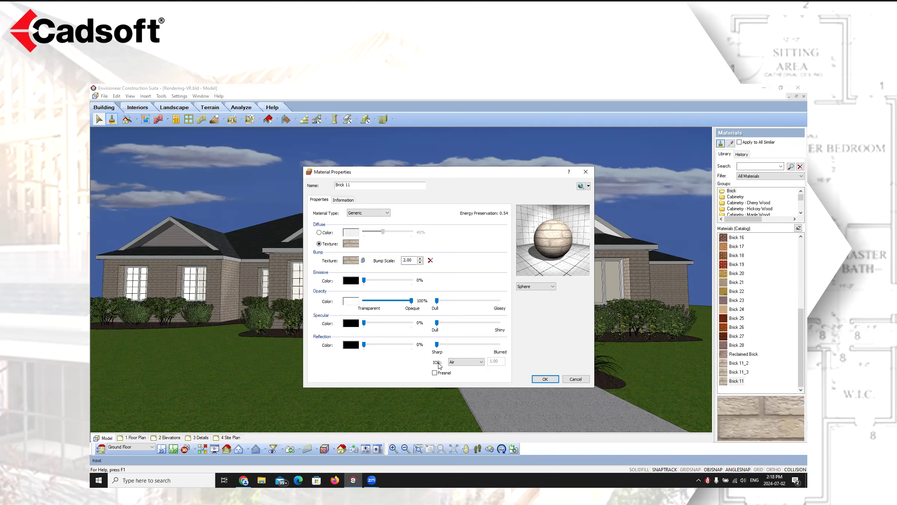
Try the IOR presets Diamond and Custom, return to Air, then cancel the material properties and end the command
click(481, 361)
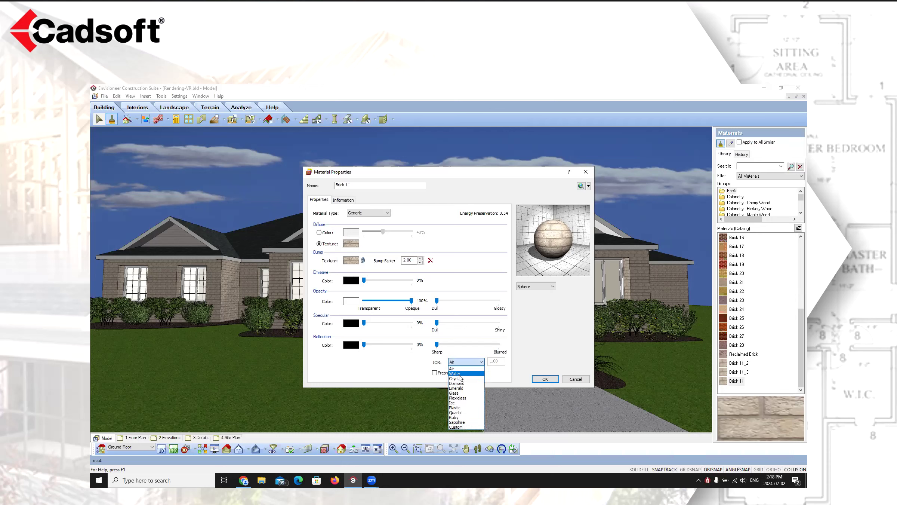
click(458, 383)
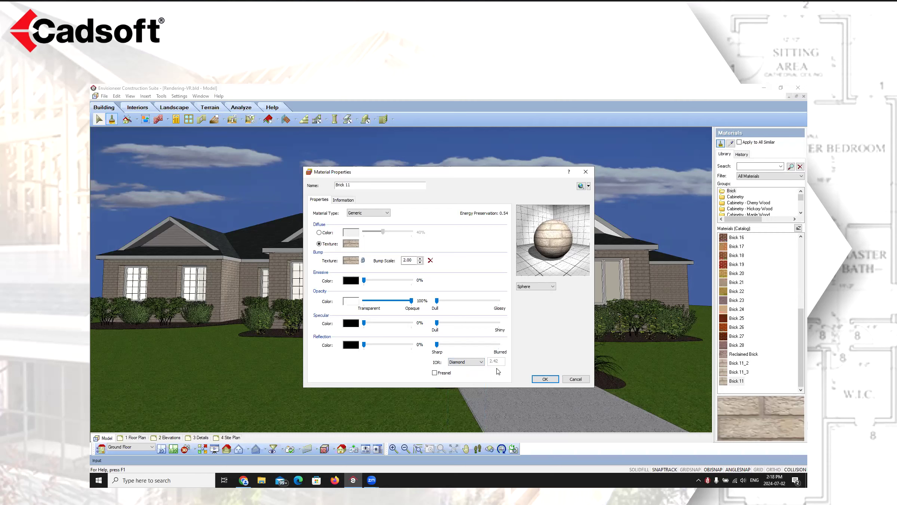
click(482, 361)
click(456, 426)
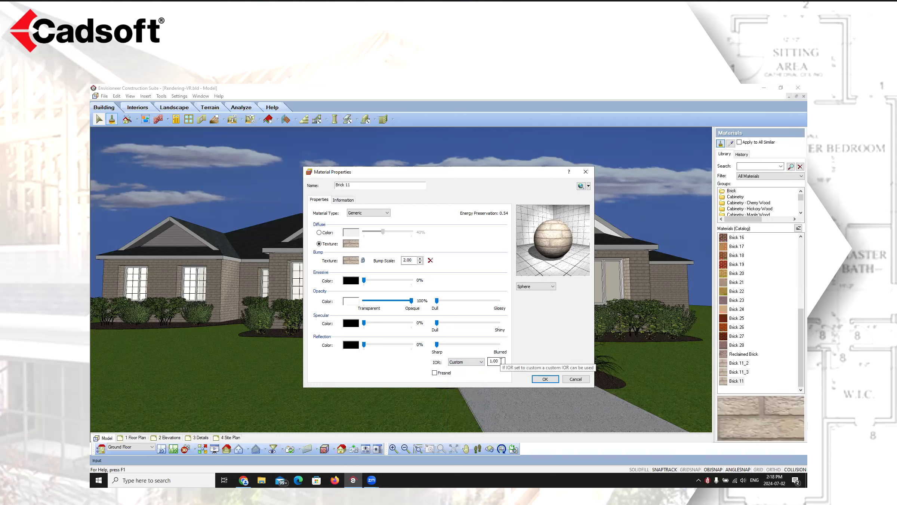
click(477, 362)
click(452, 369)
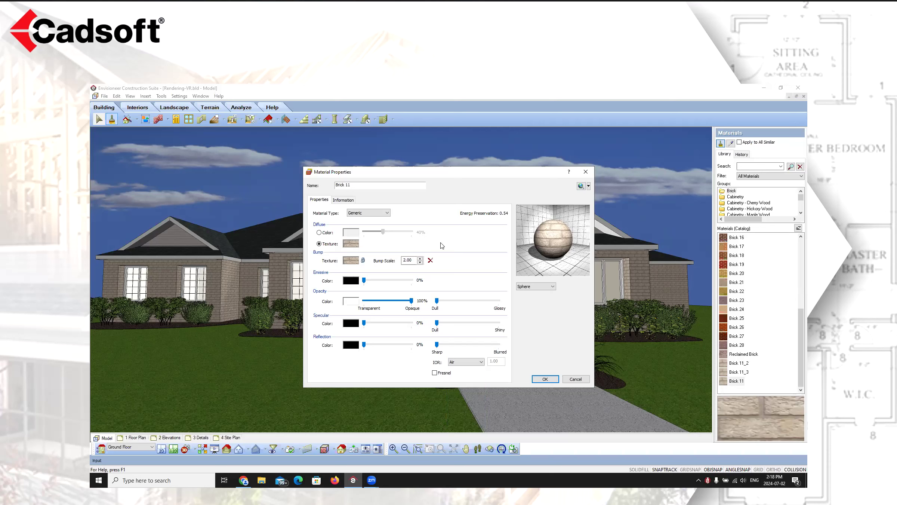
click(574, 379)
right_click(496, 161)
click(514, 165)
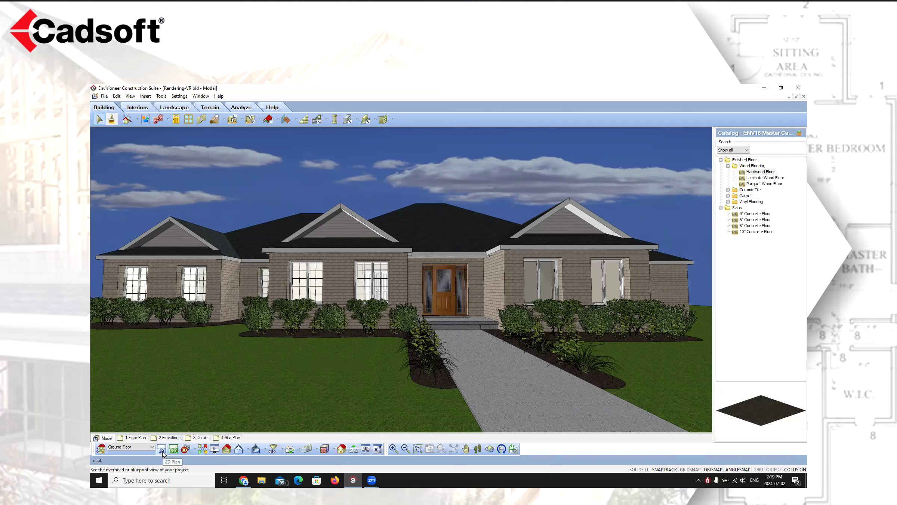
Switch to the camera view and back to the 2D plan, zooming in on the study
click(195, 449)
click(208, 439)
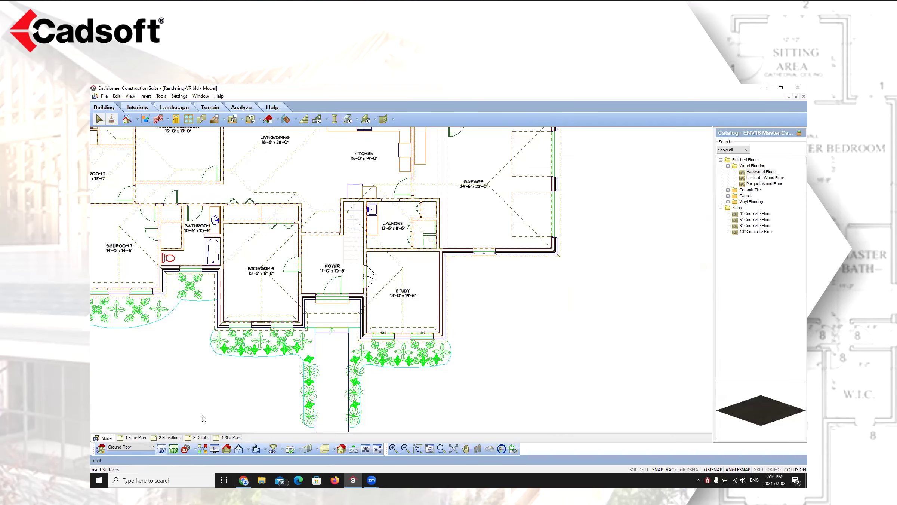
click(162, 448)
scroll(418, 314, up, 3)
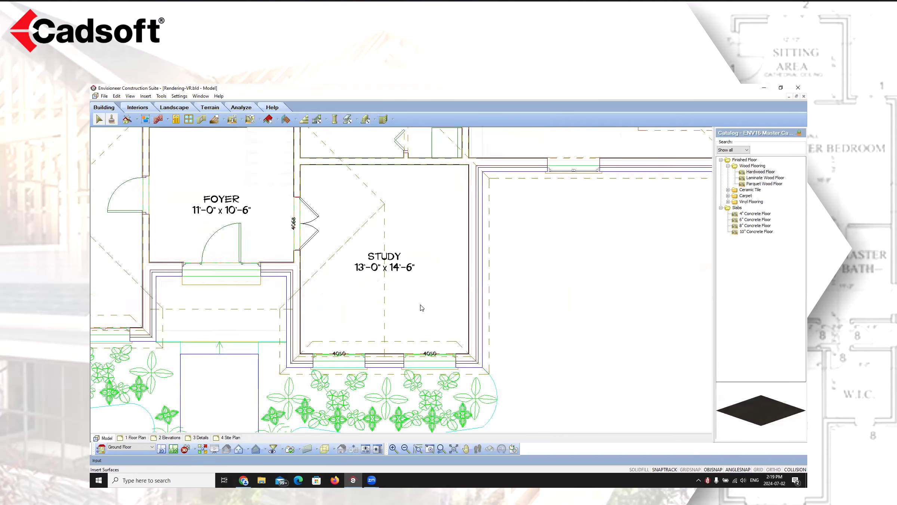
scroll(422, 307, up, 1)
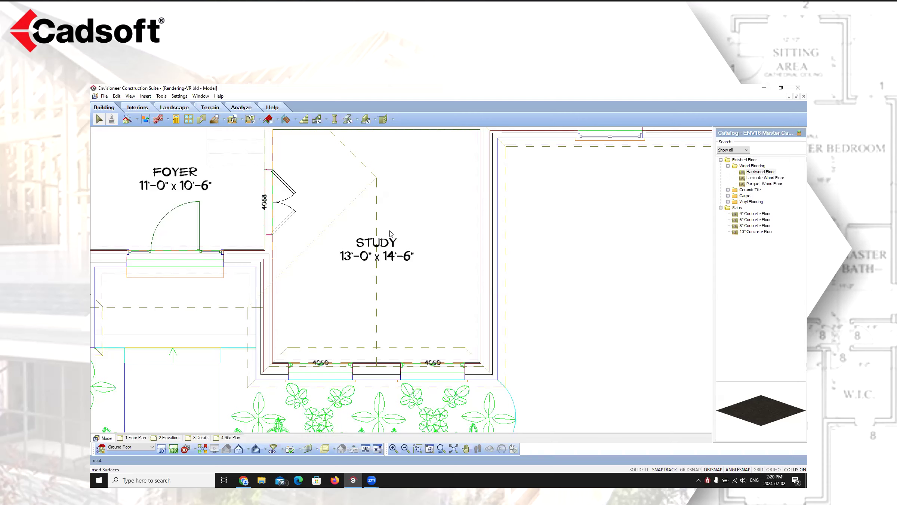
Return to the study's camera view and set the display mode to Realistic
click(190, 448)
click(209, 438)
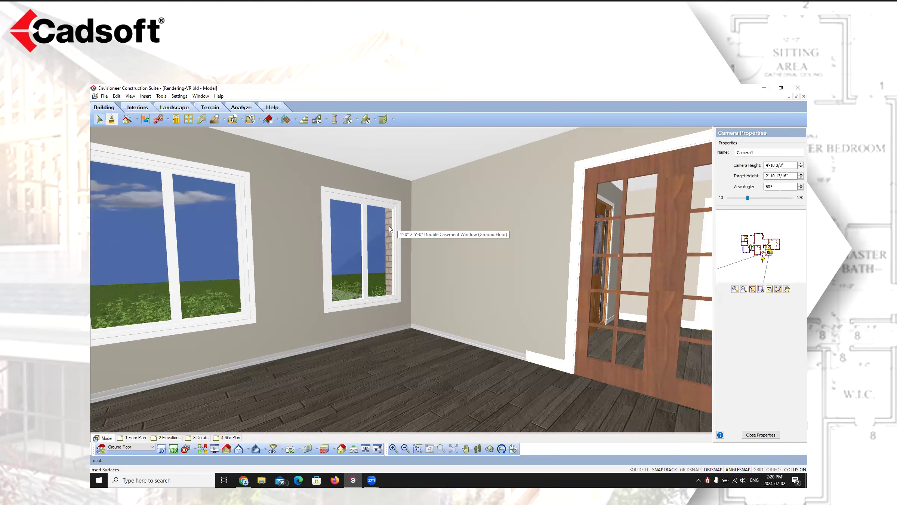
click(332, 450)
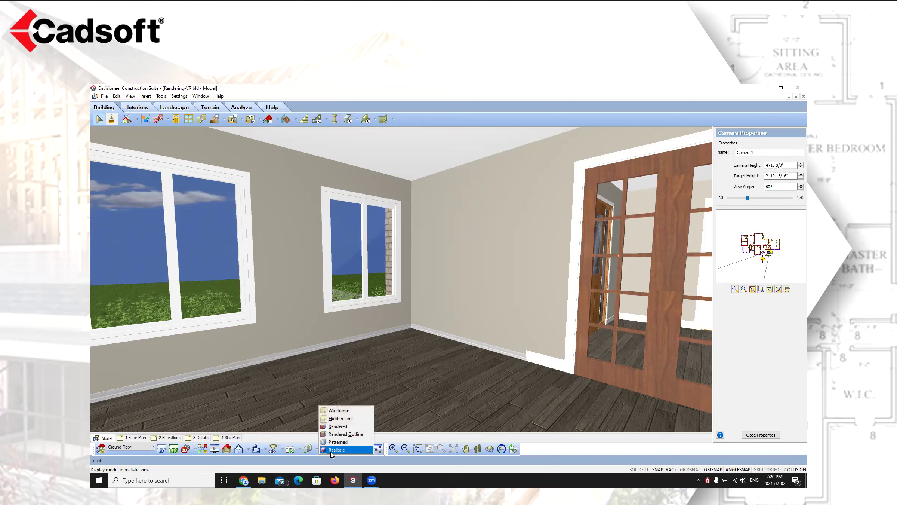
click(331, 451)
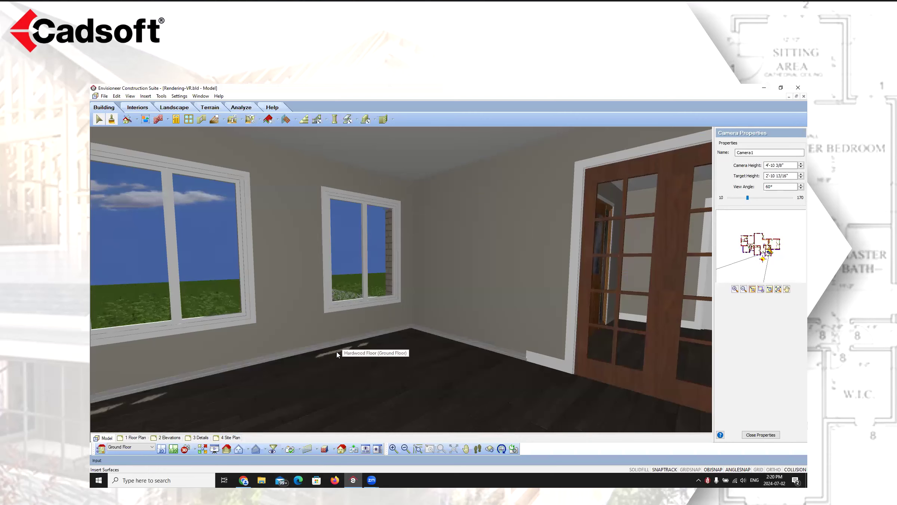
Open the scene properties, step the time of day's hour up and back down, and return to the 2D plan
right_click(357, 362)
click(406, 448)
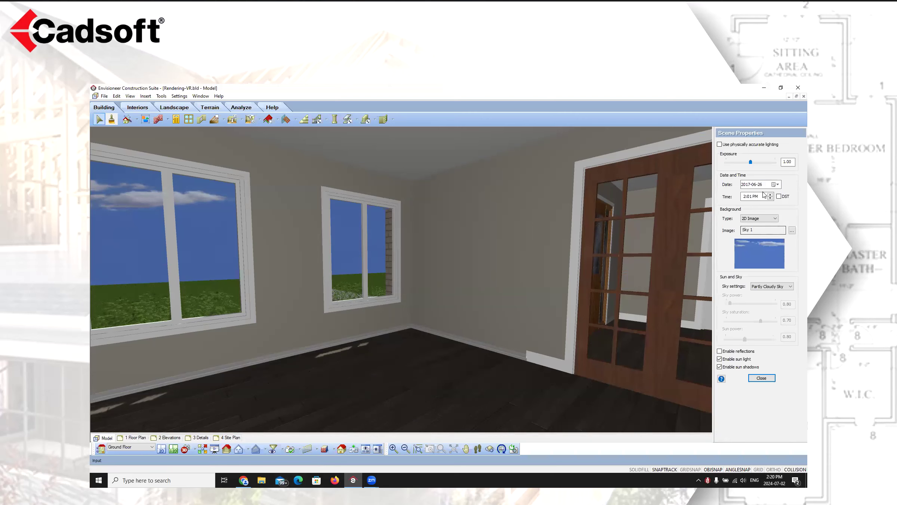
click(770, 198)
click(771, 199)
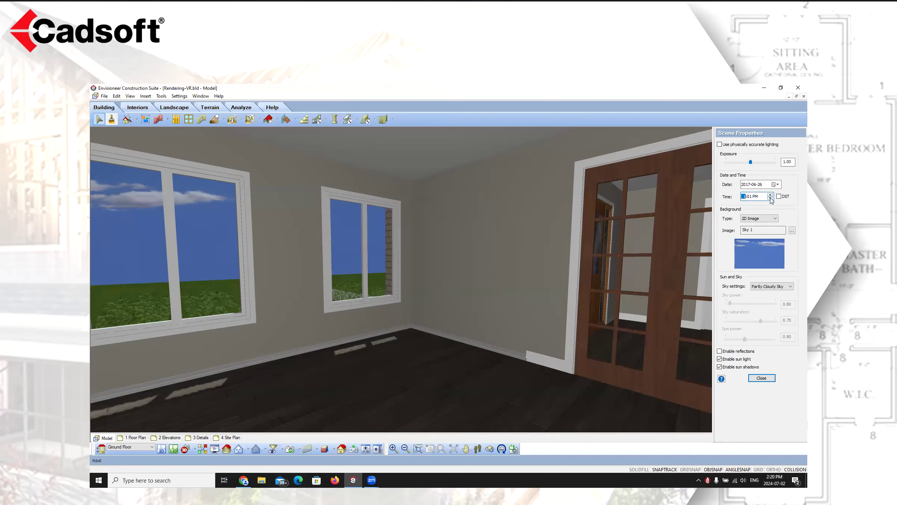
click(770, 199)
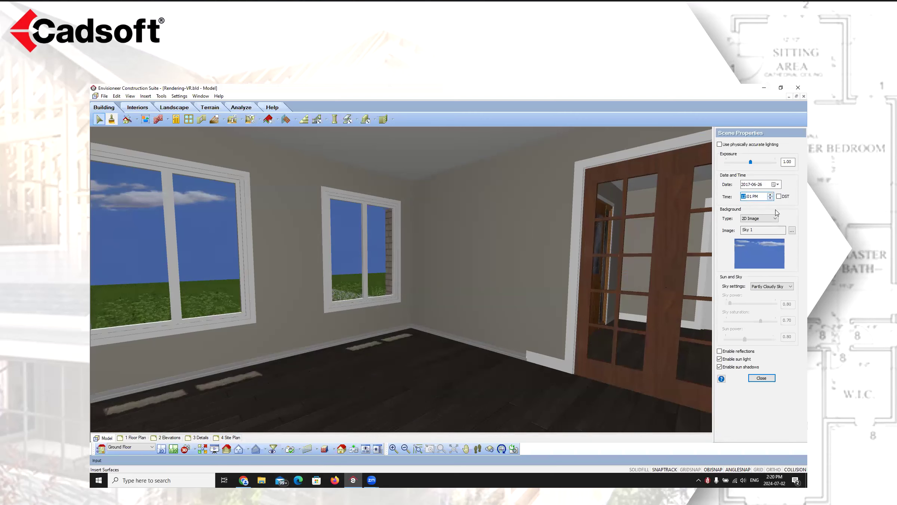
click(770, 198)
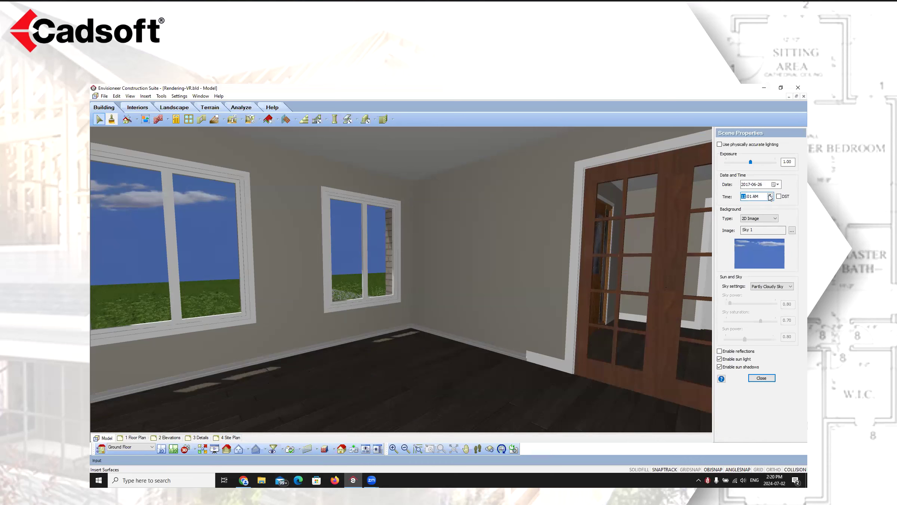
click(770, 194)
click(770, 195)
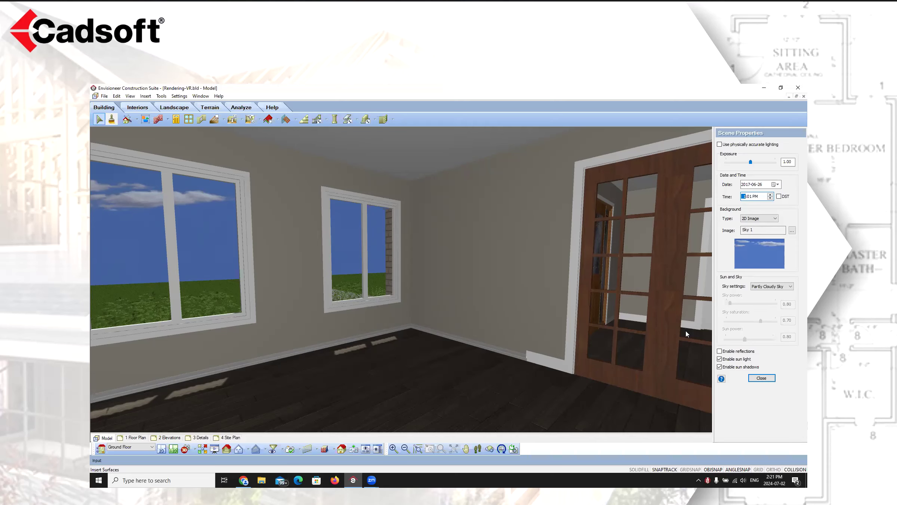
click(162, 449)
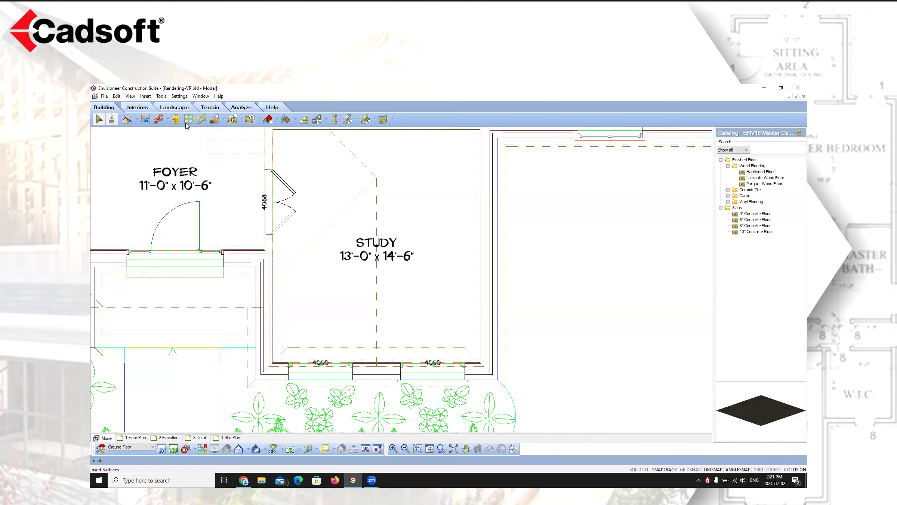
Browse the ceiling fixtures and chandeliers in the interior lighting catalog, then place a Clip Dome light at the study's centre
click(139, 108)
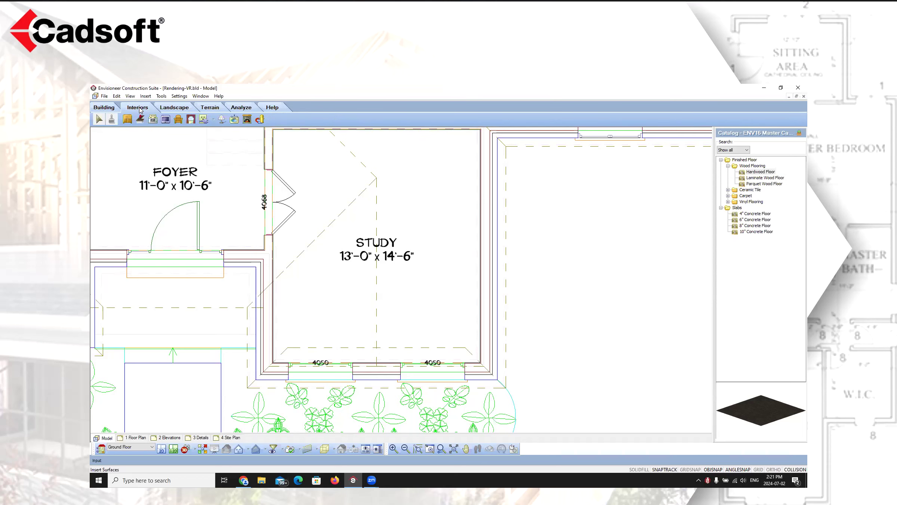
click(221, 121)
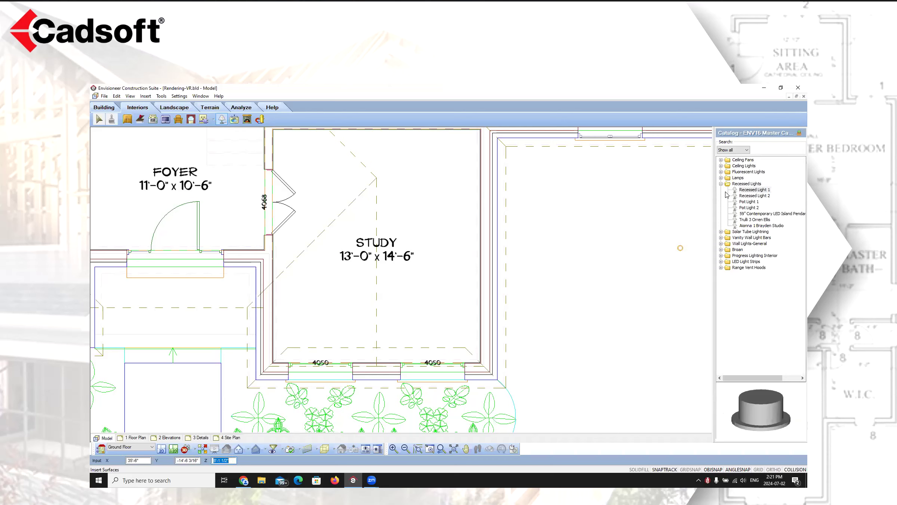
click(721, 166)
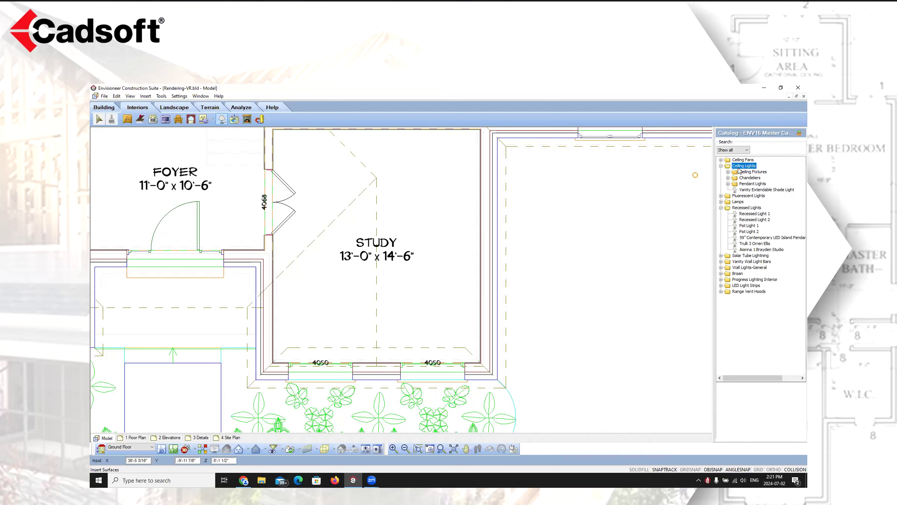
click(728, 172)
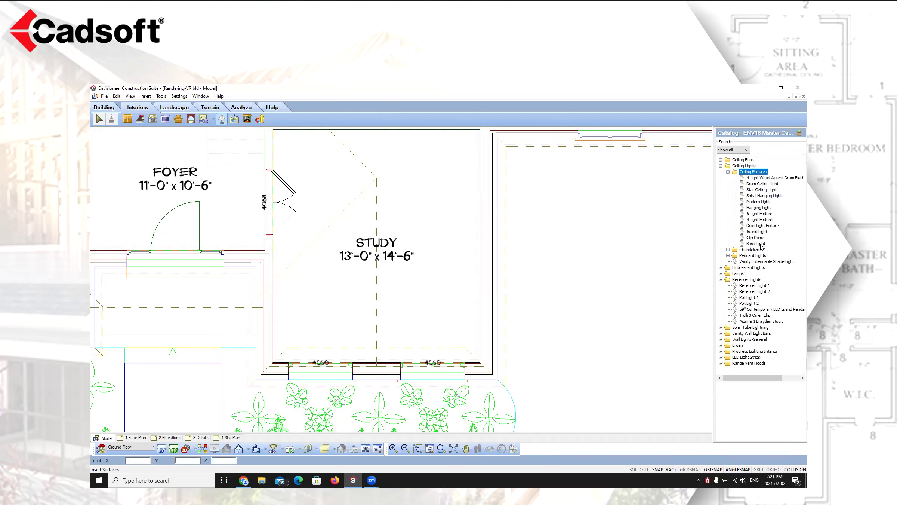
click(758, 237)
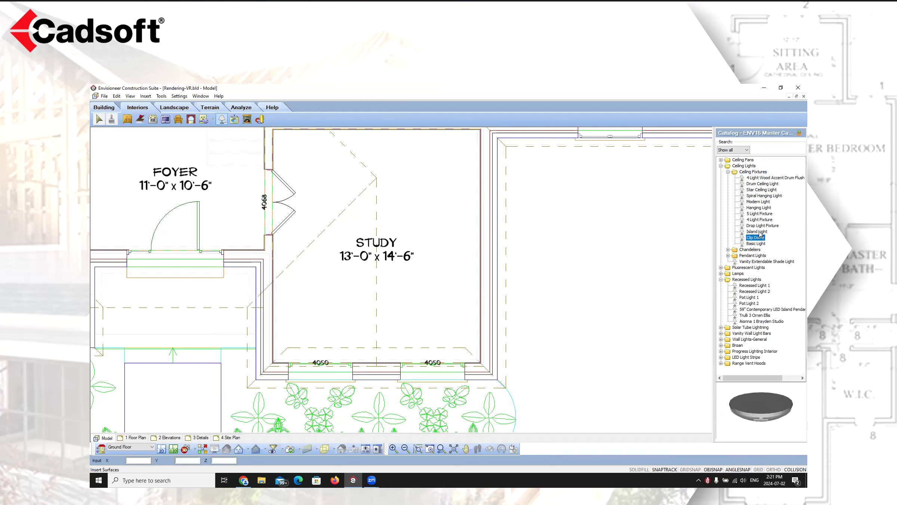
click(728, 249)
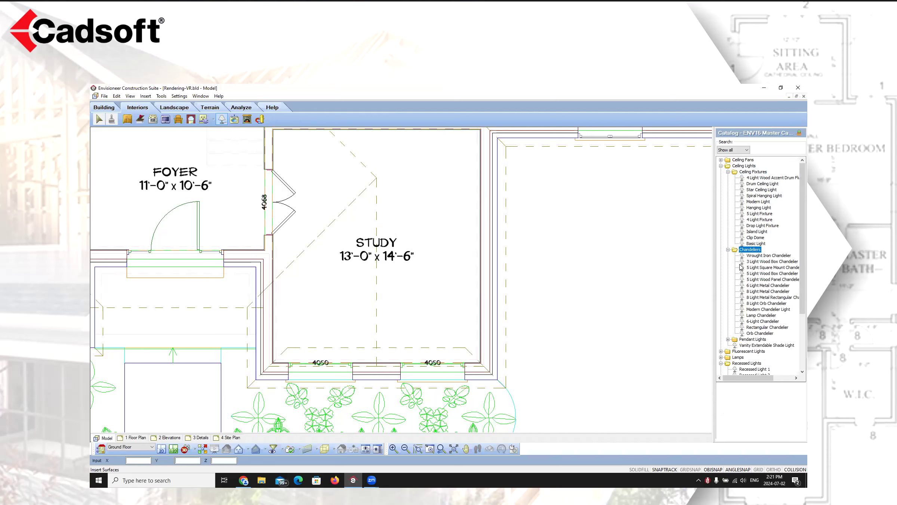
click(756, 333)
click(759, 256)
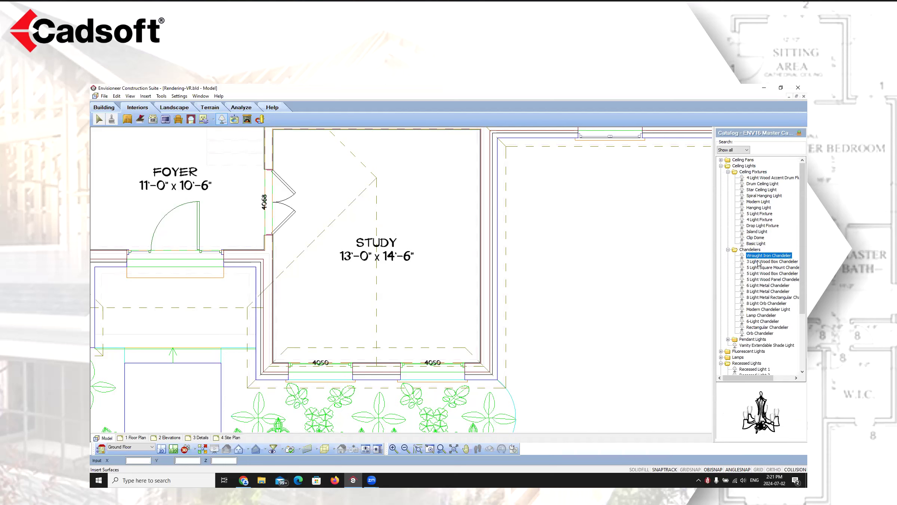
click(758, 261)
click(758, 268)
click(758, 280)
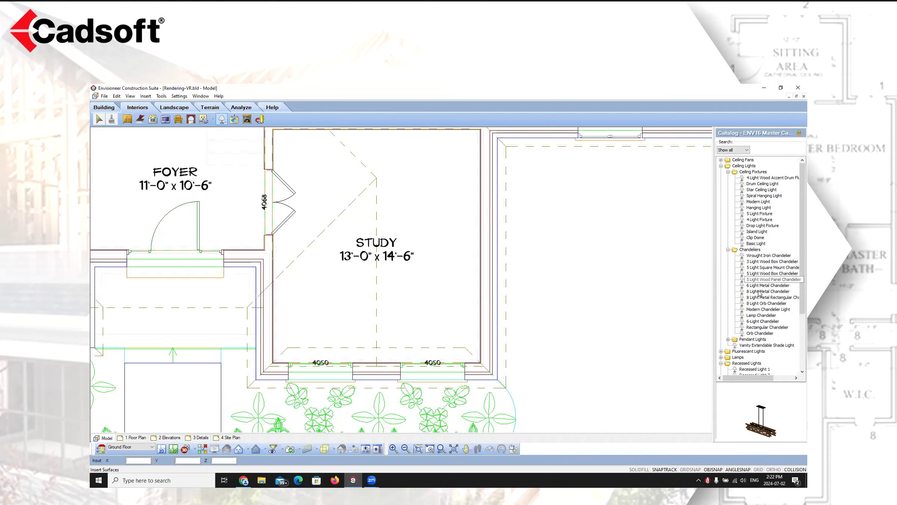
click(758, 292)
click(755, 238)
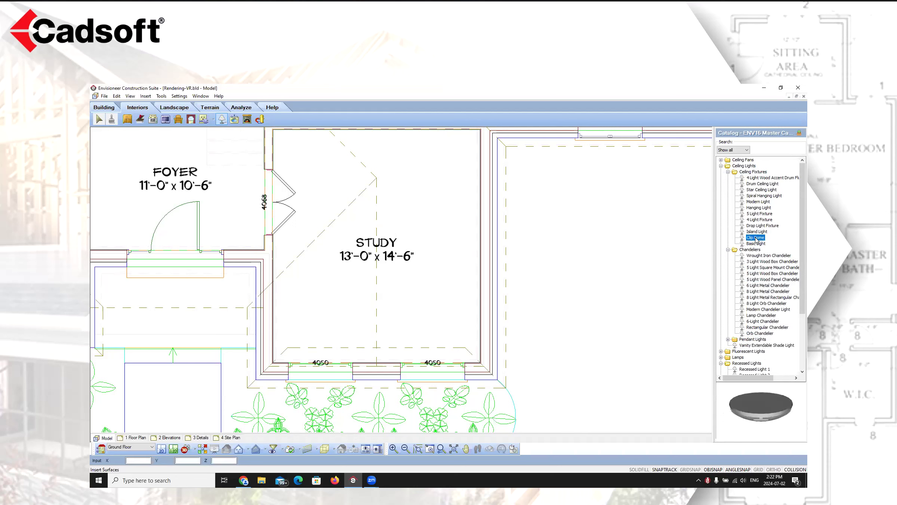
click(377, 233)
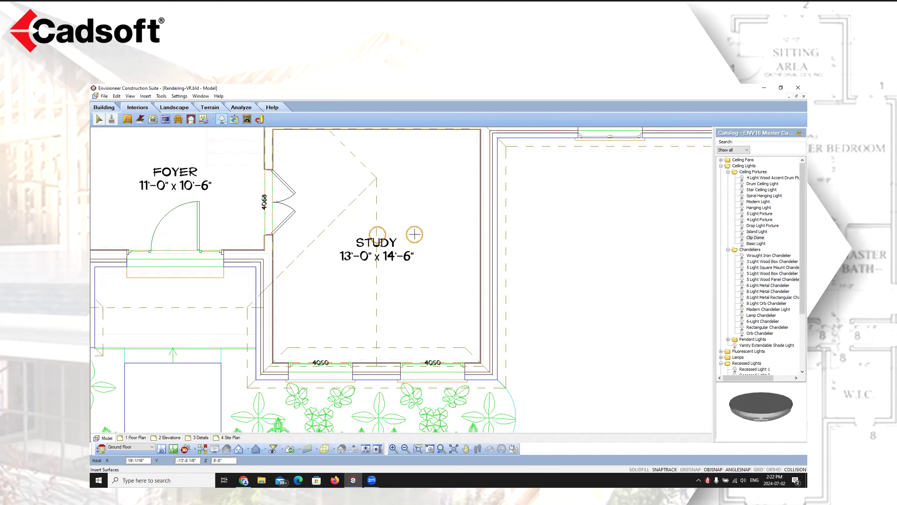
Place four Recessed Light 1 fixtures near the study's corners and end the command
click(728, 172)
click(727, 178)
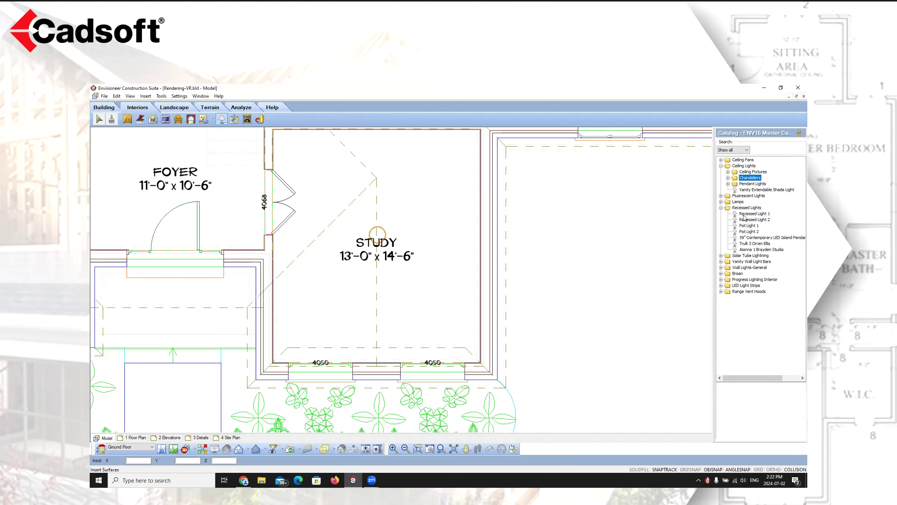
click(744, 215)
click(320, 178)
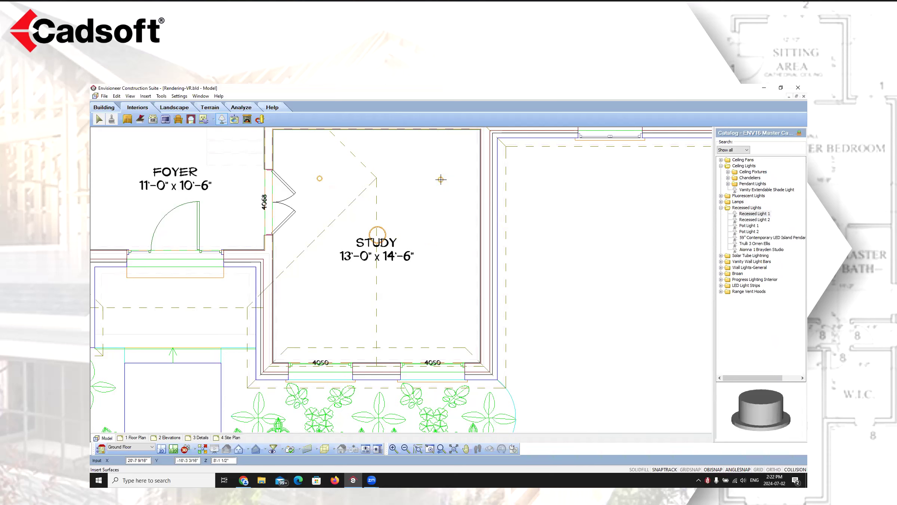
click(437, 179)
click(324, 308)
click(435, 309)
right_click(585, 222)
click(607, 232)
Switch from the 2D plan to the study's camera view
scroll(407, 281, down, 3)
click(386, 255)
scroll(387, 256, up, 3)
drag(388, 257, 387, 266)
click(425, 264)
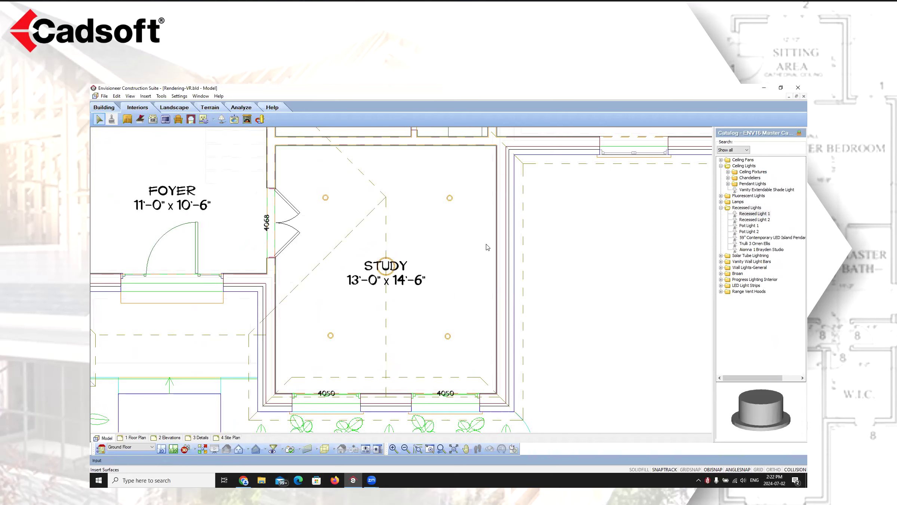
click(185, 448)
click(198, 438)
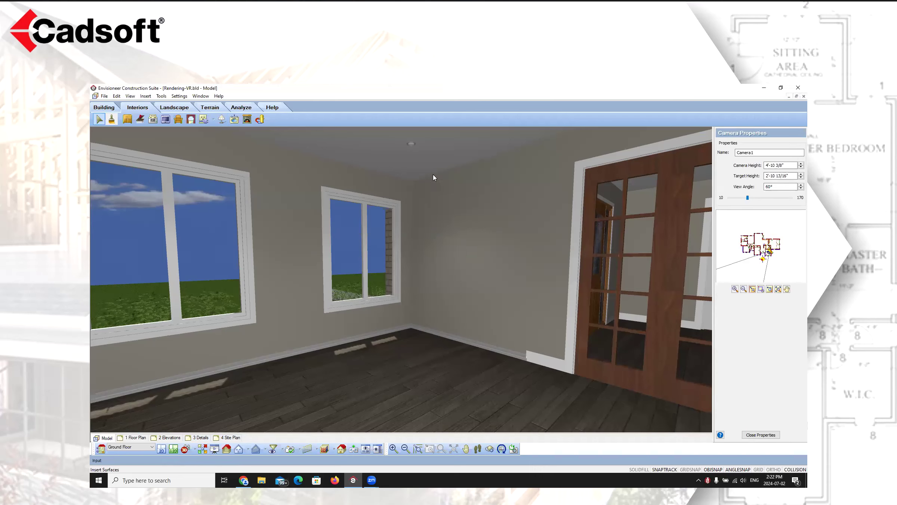
Delete the ceiling light in the camera view, then undo the deletion
click(411, 144)
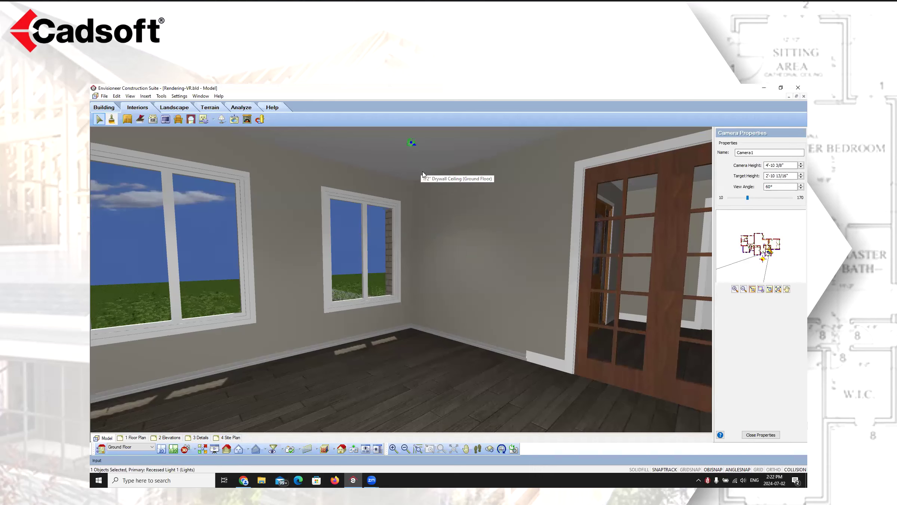
key(Delete)
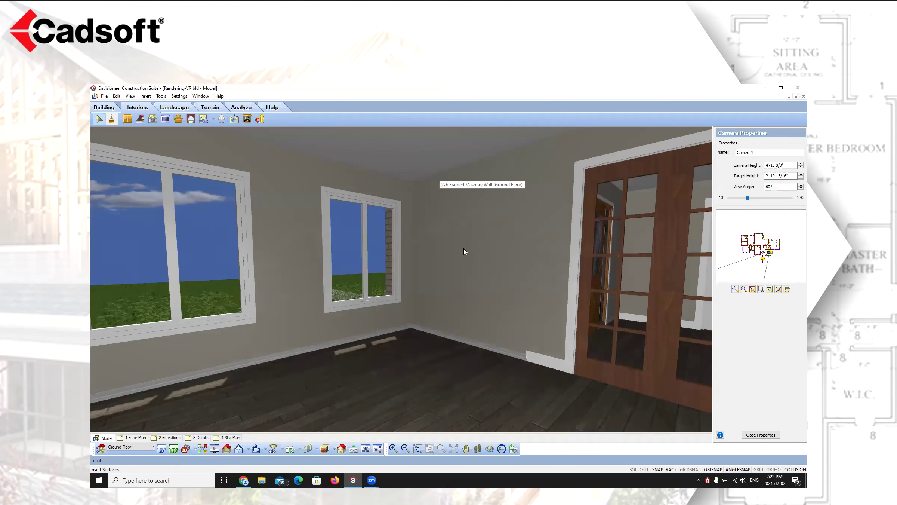
click(116, 96)
click(124, 105)
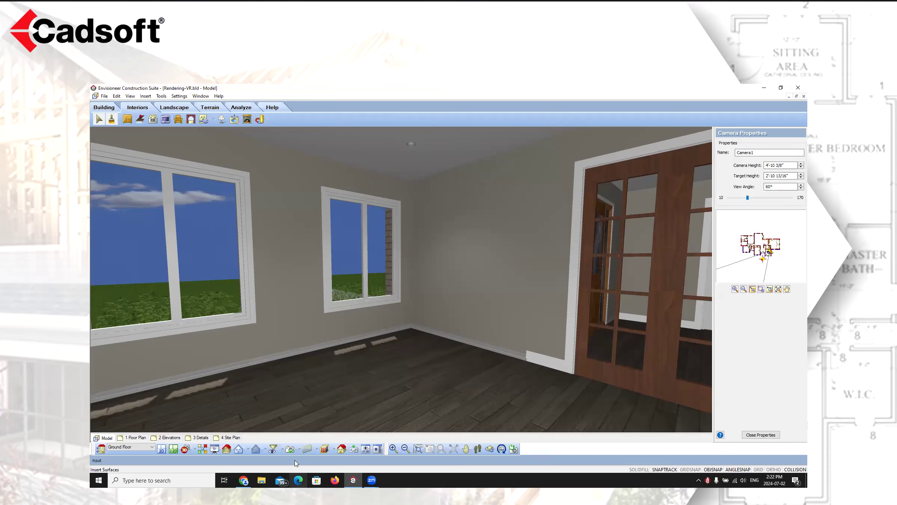
Switch the display mode to Rendered, then back to Realistic
click(327, 449)
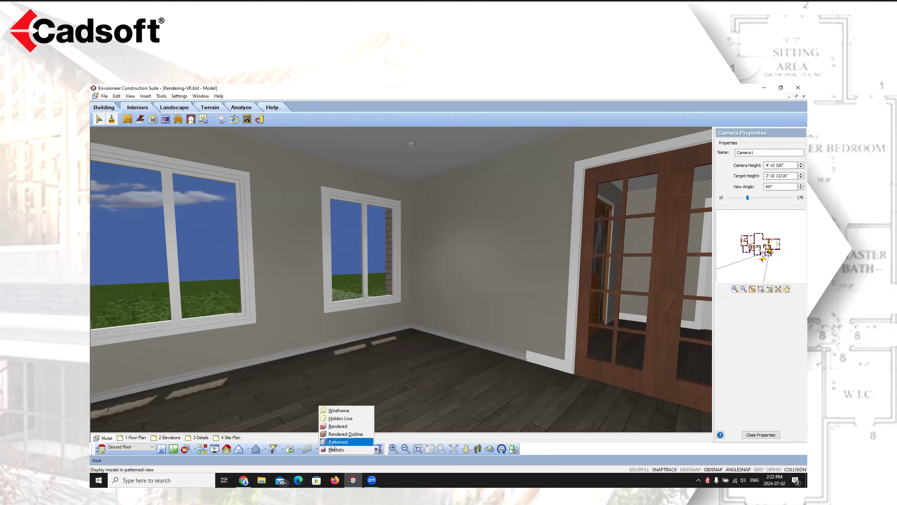
click(331, 427)
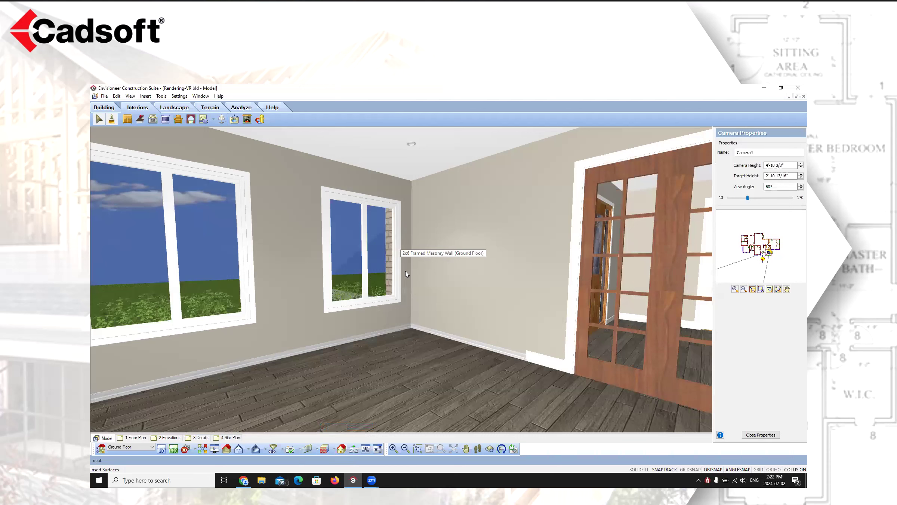
click(327, 449)
click(338, 452)
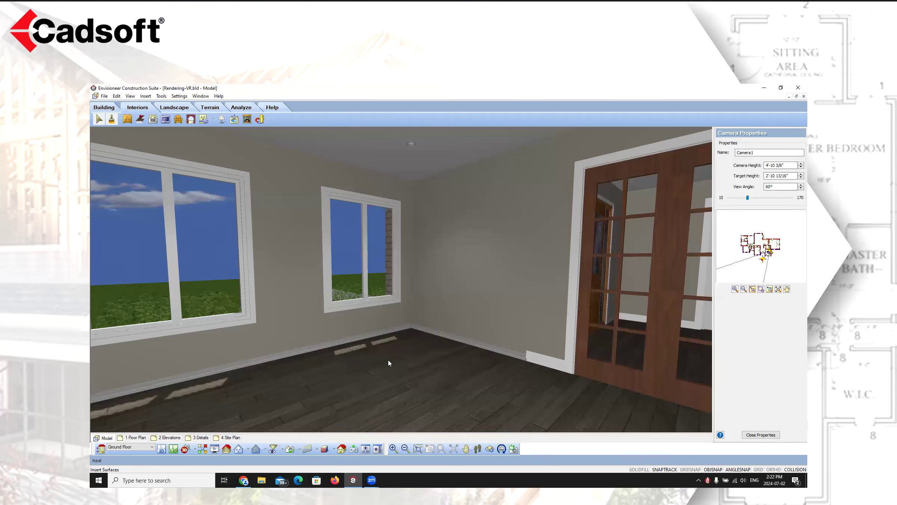
Return to the 2D plan, open the Clip Dome's light sources, and inspect the 25w fluorescent and 40w incandescent sources
click(162, 449)
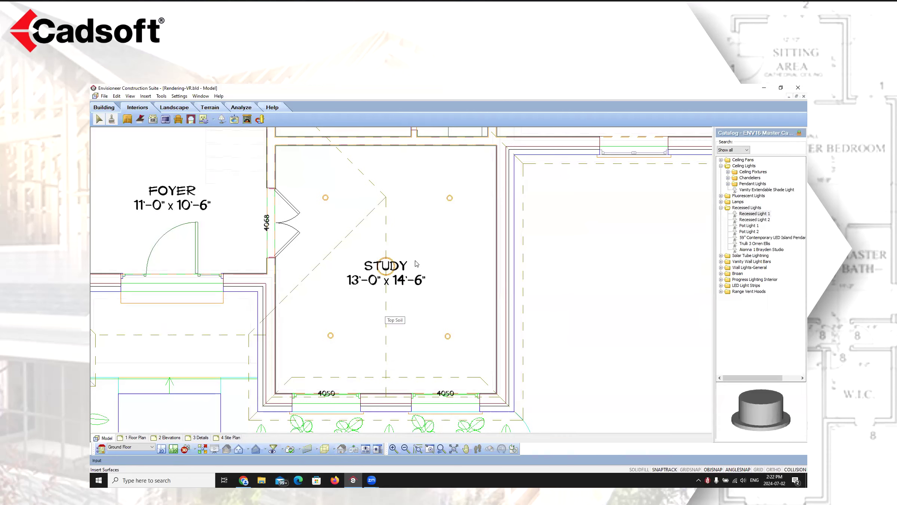
click(395, 260)
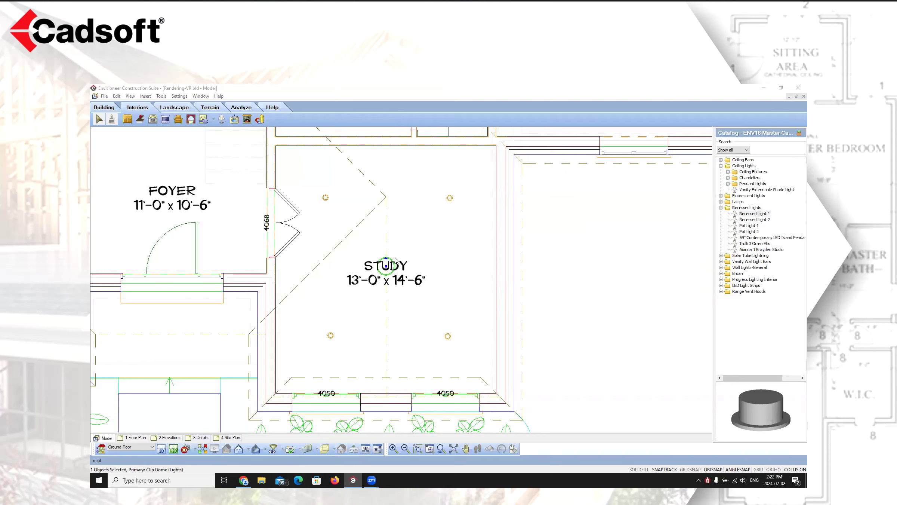
double_click(395, 260)
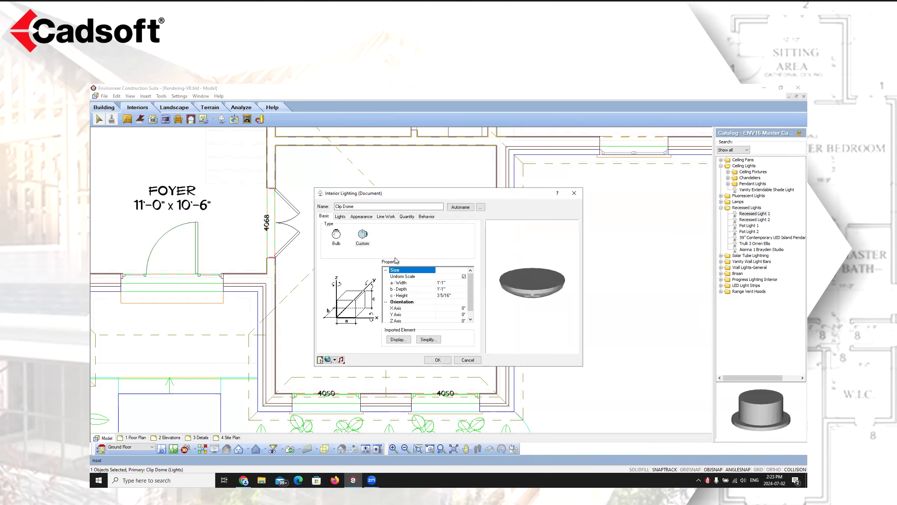
click(340, 216)
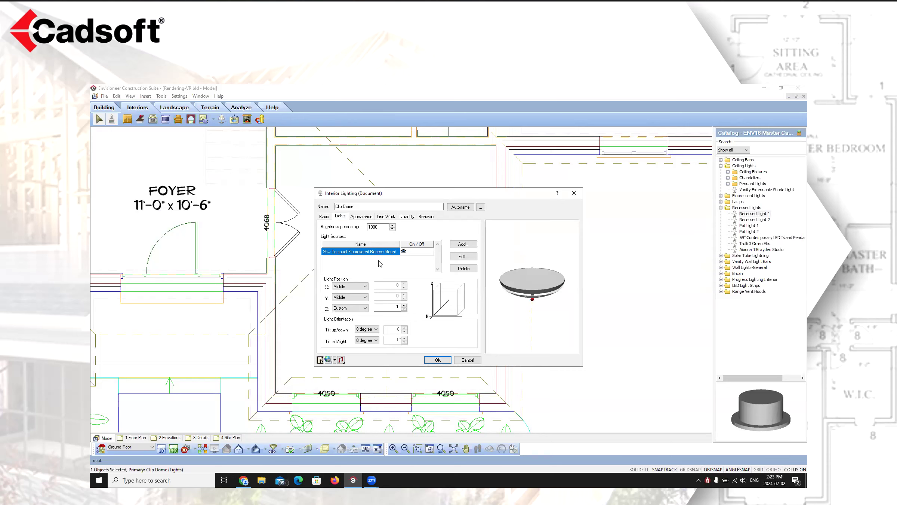
click(464, 257)
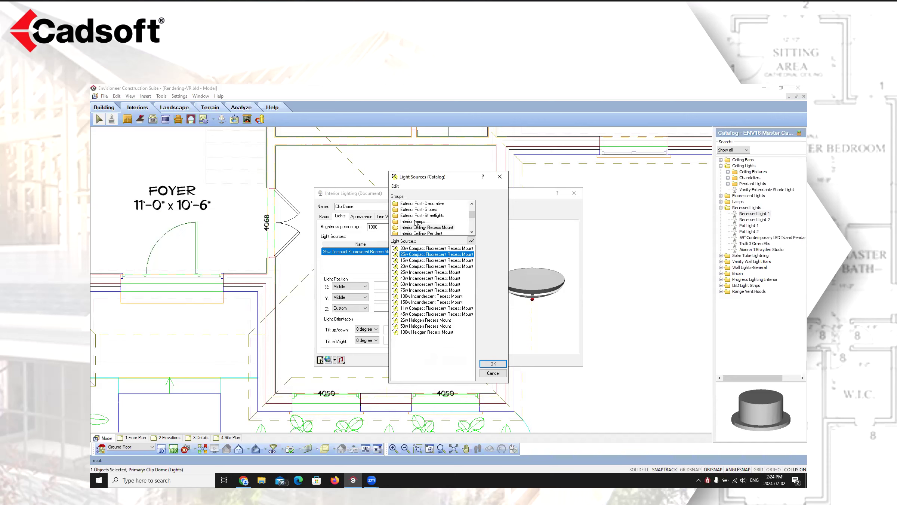
click(472, 232)
click(472, 231)
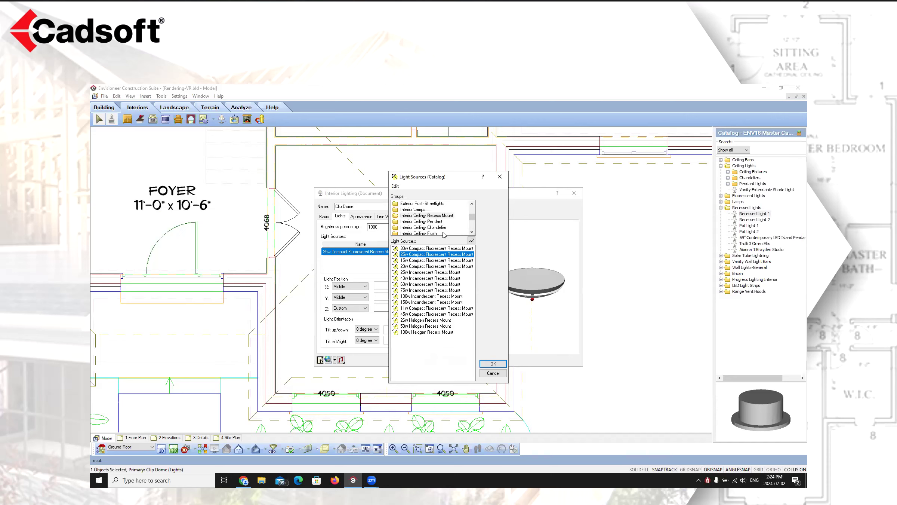
click(472, 232)
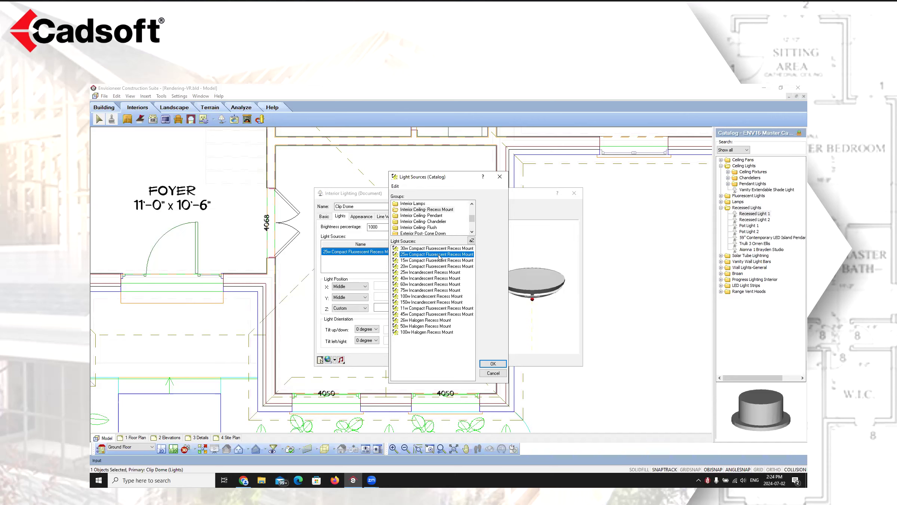
double_click(451, 255)
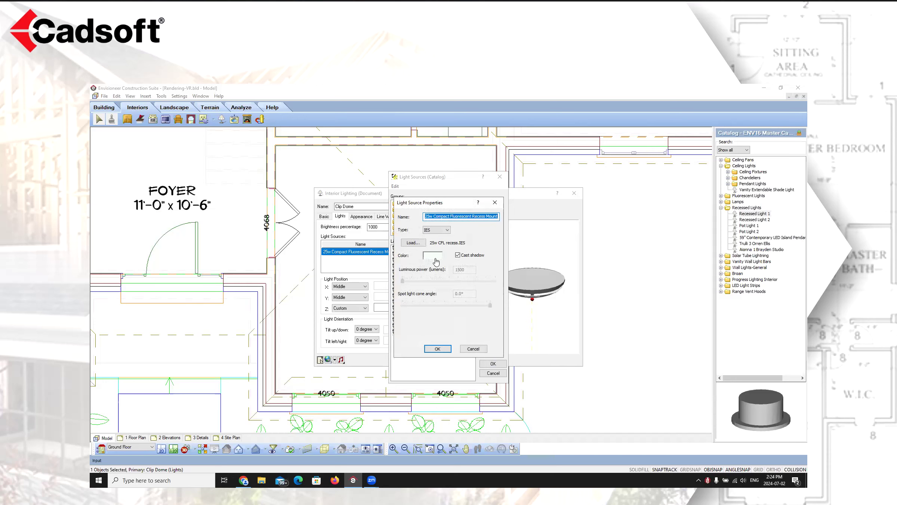
click(472, 349)
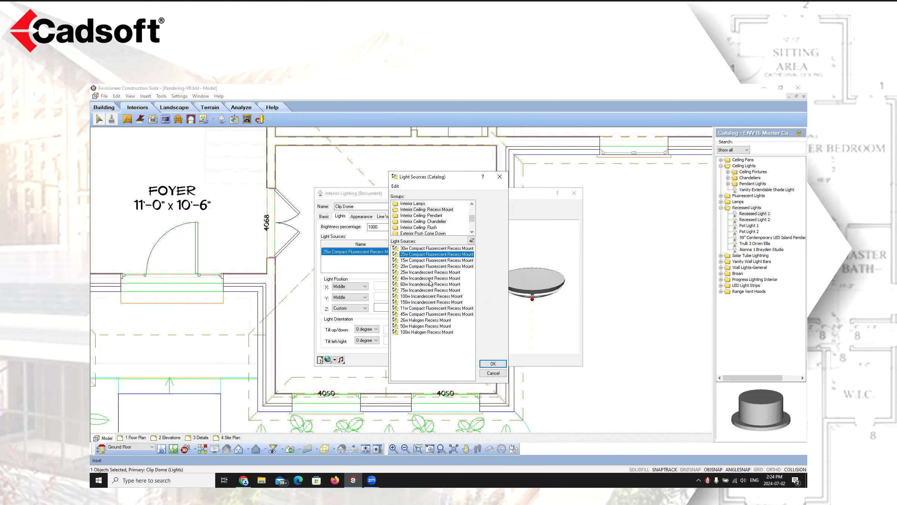
double_click(428, 279)
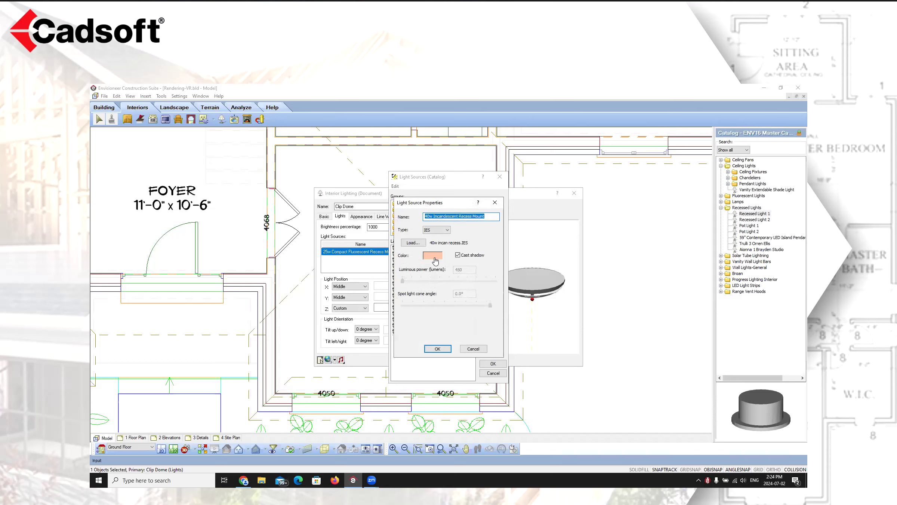
click(476, 349)
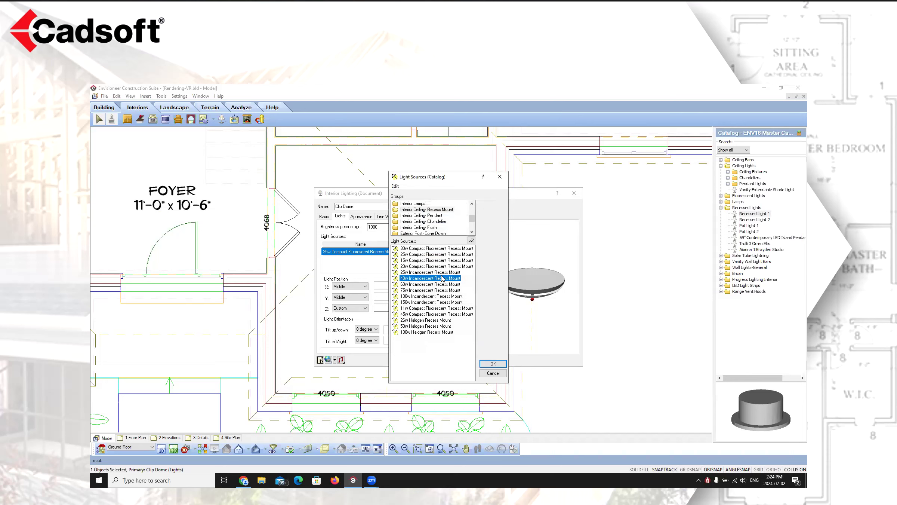
Try replacing the Clip Dome's light source with a 30w Compact Fluorescent Recess Mount, previewing it, then cancel the dialog
click(439, 249)
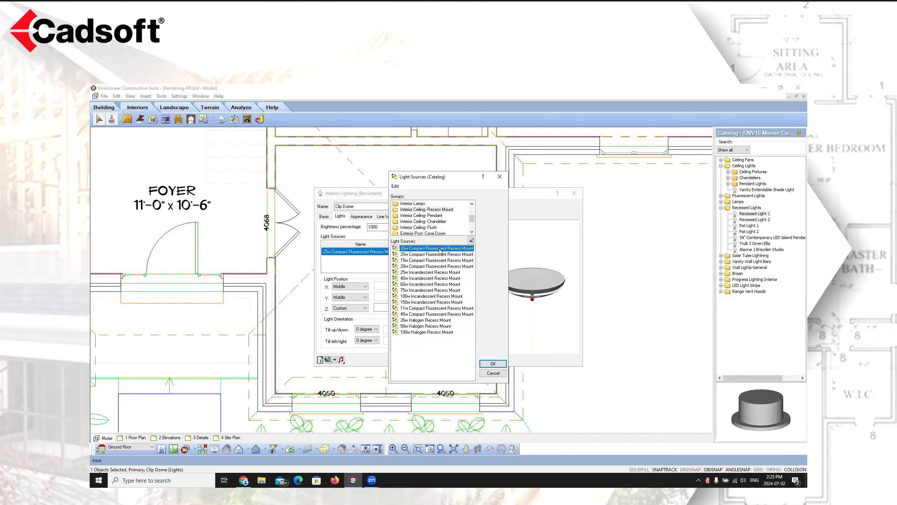
click(493, 364)
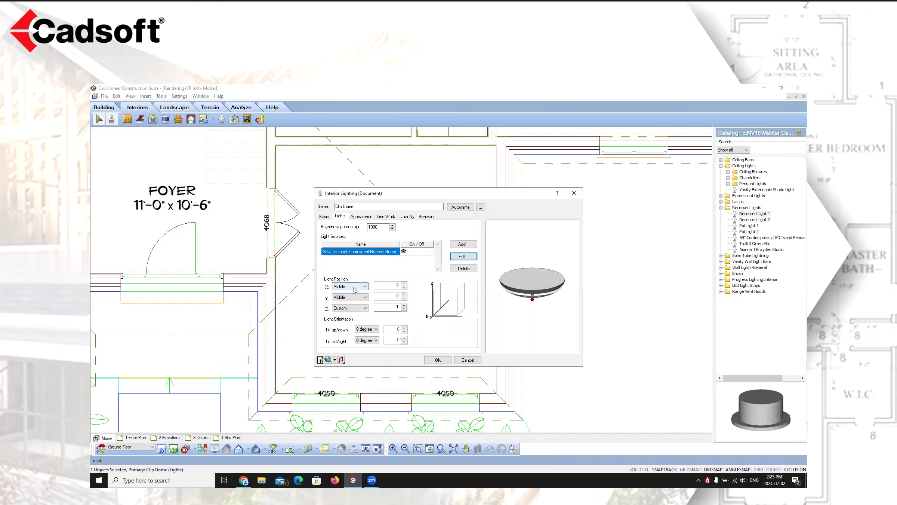
drag(549, 304, 560, 295)
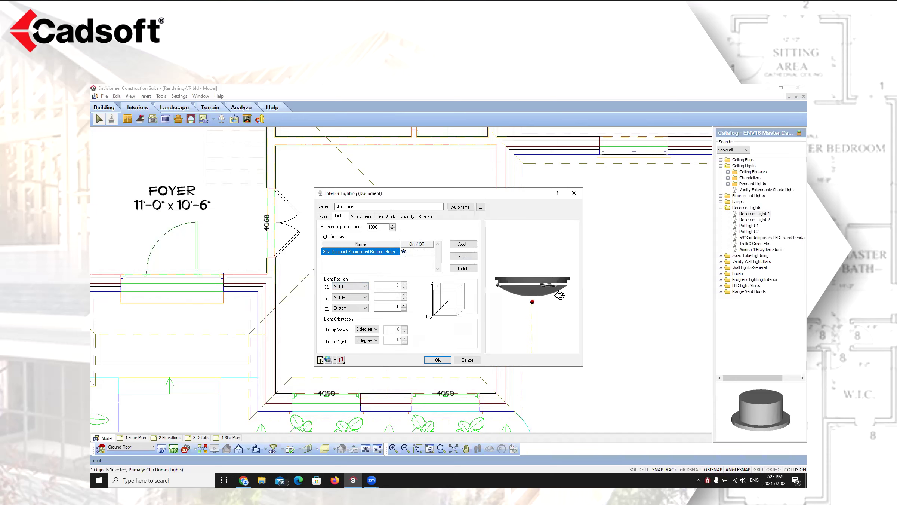
click(324, 216)
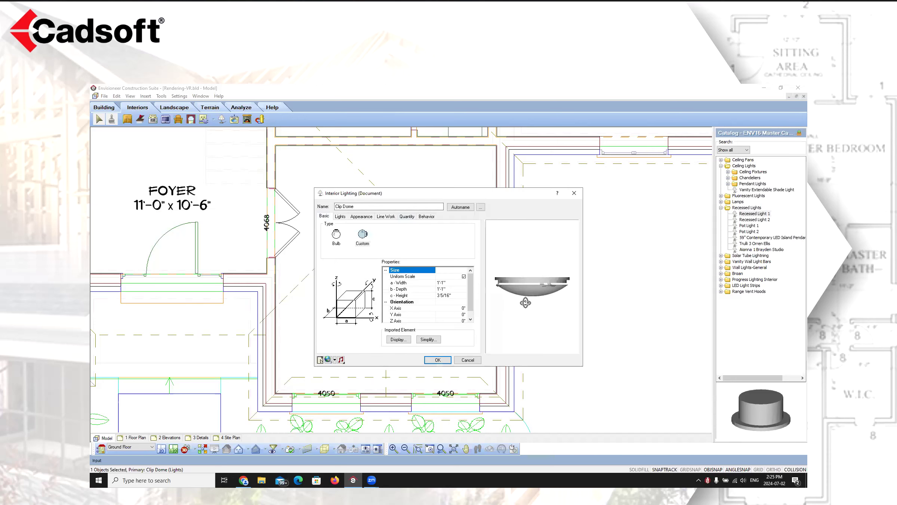
click(340, 216)
drag(539, 308, 540, 304)
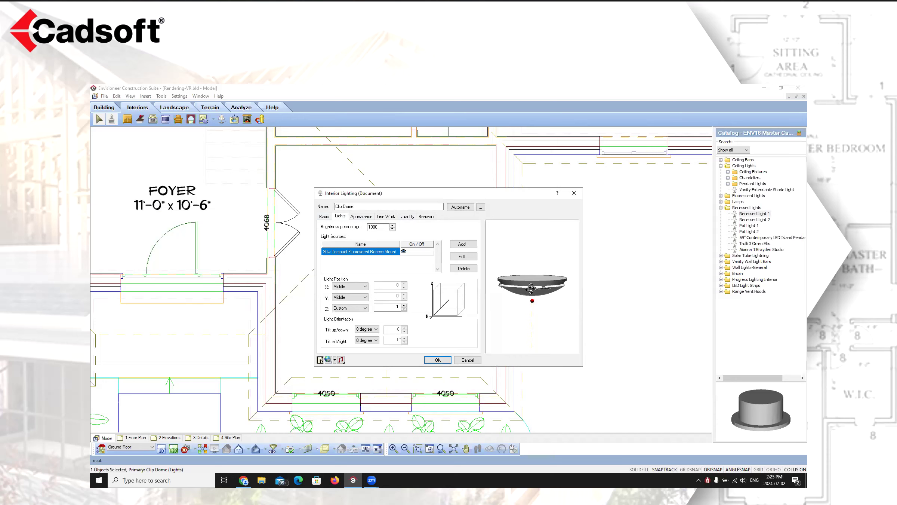
drag(540, 301, 538, 304)
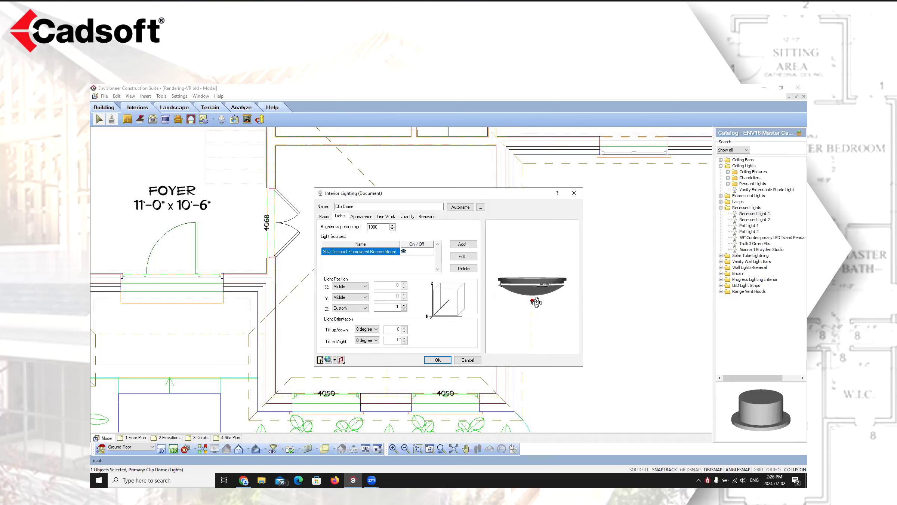
mouse_move(541, 295)
mouse_down()
mouse_move(521, 295)
mouse_move(540, 288)
mouse_up()
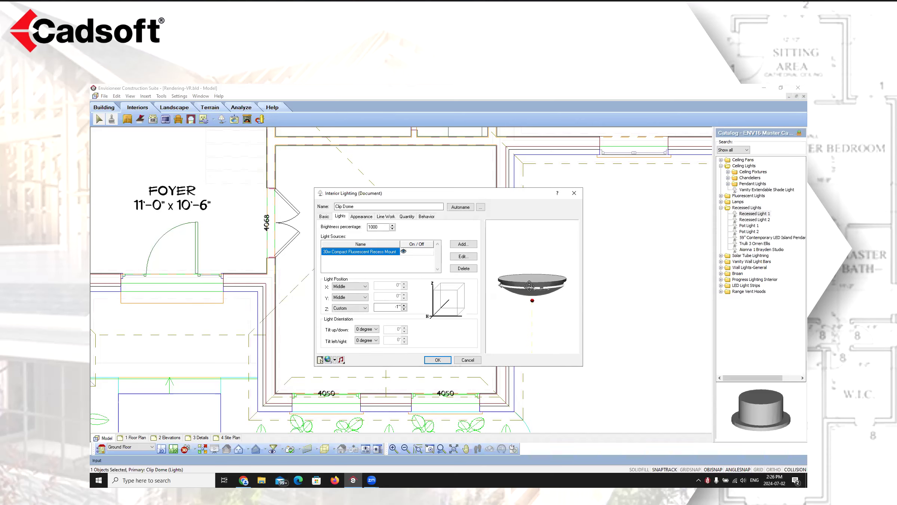
click(468, 360)
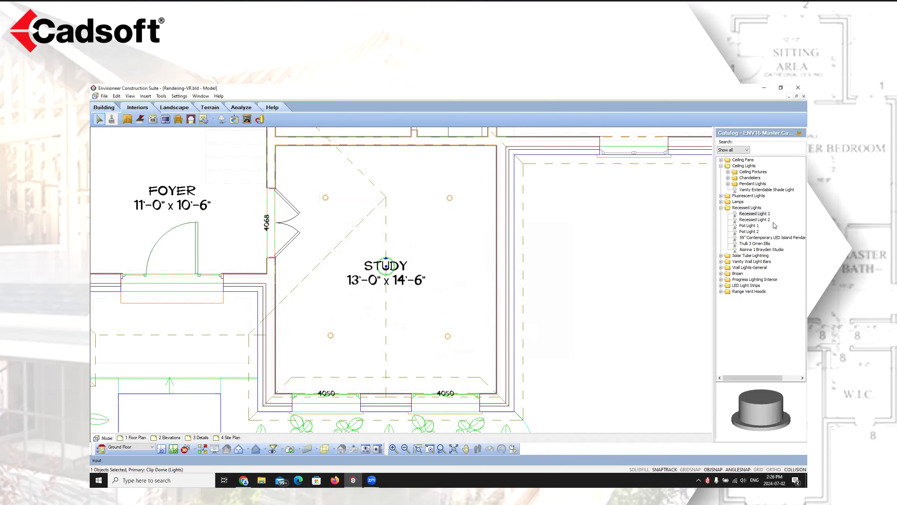
Browse the catalog's ceiling fixtures and chandeliers to compare the available light models
click(728, 172)
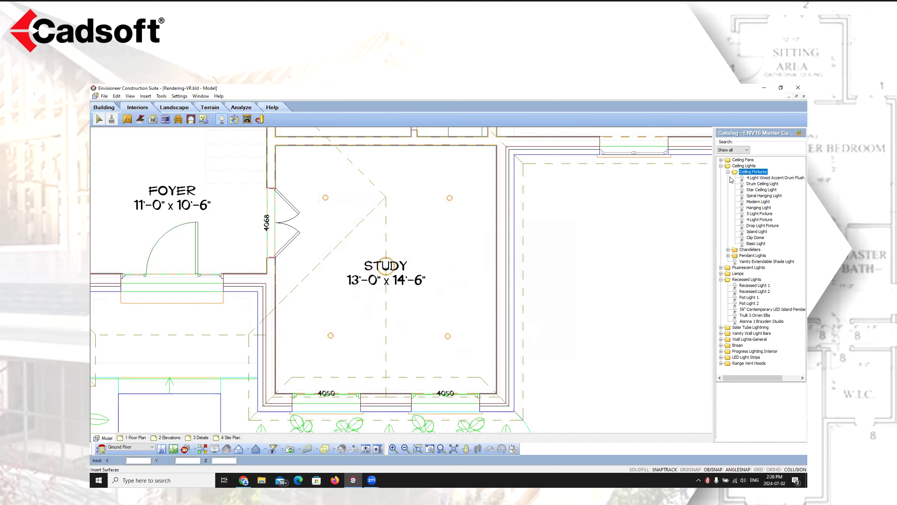
click(756, 184)
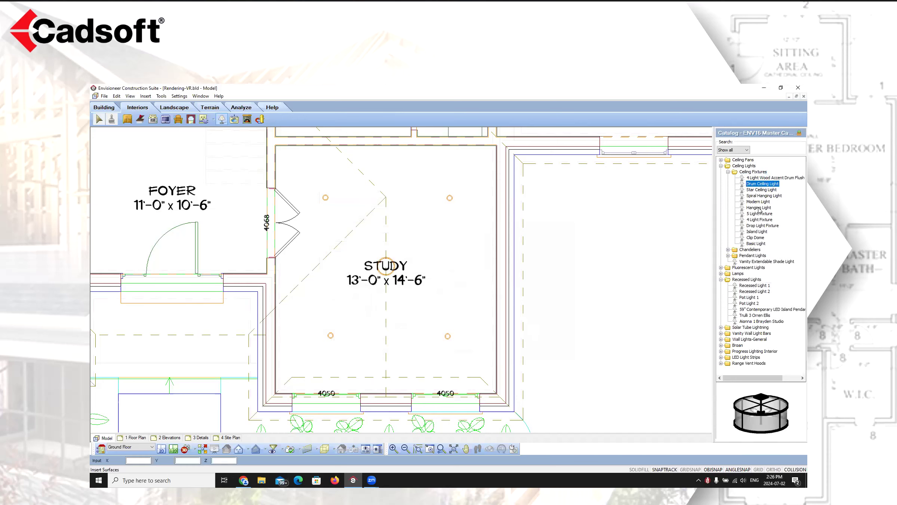
click(760, 190)
click(759, 196)
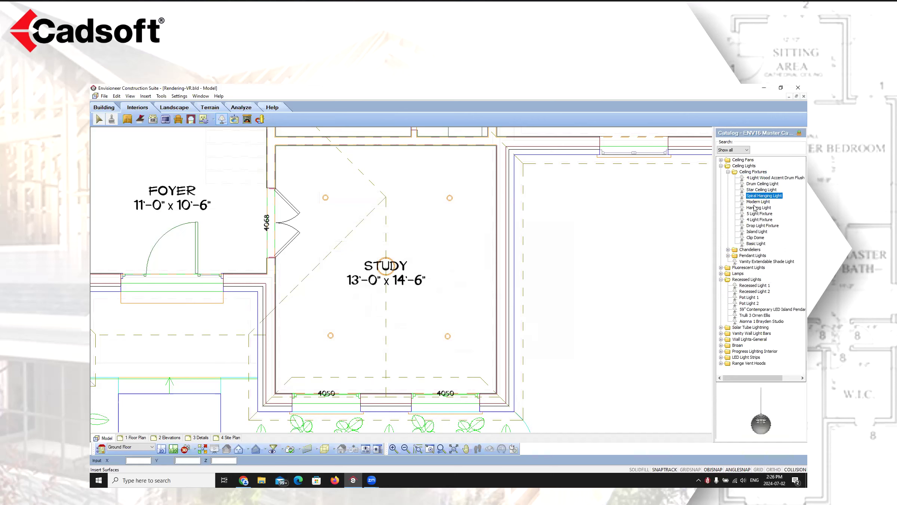
click(756, 202)
click(754, 213)
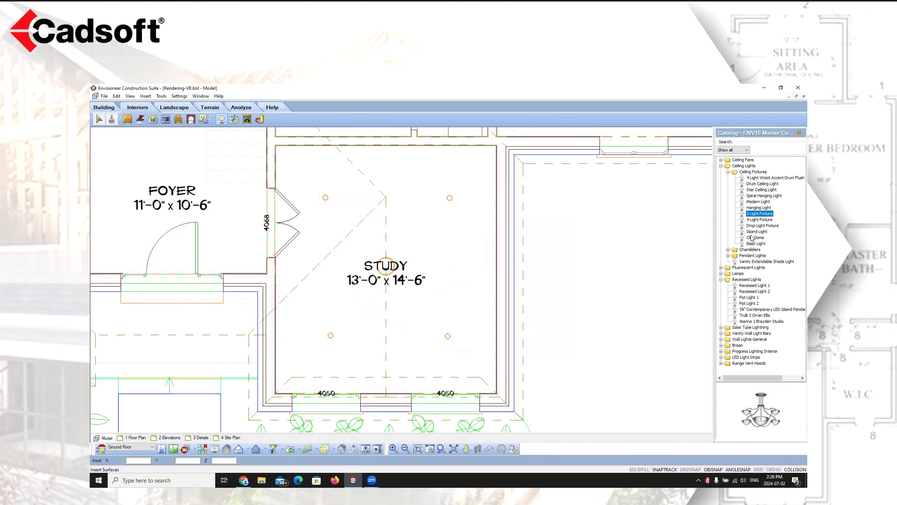
click(755, 232)
click(756, 238)
click(756, 244)
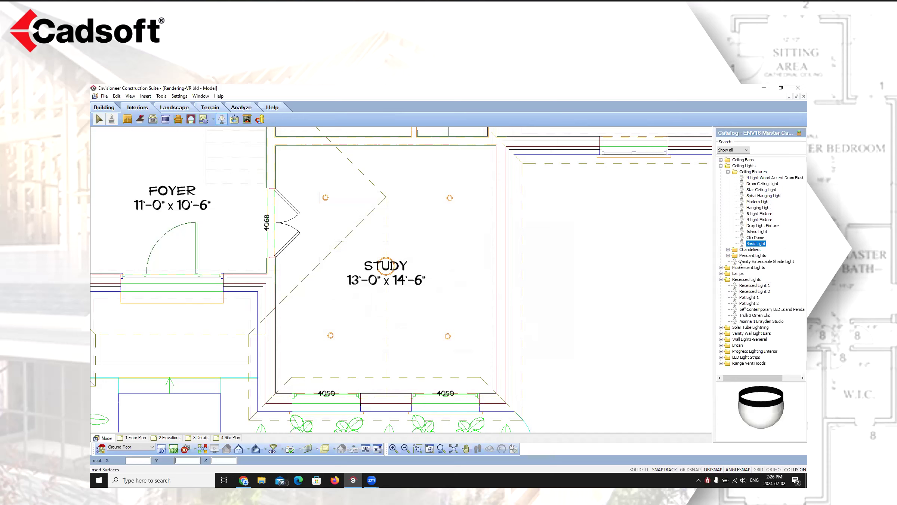
double_click(747, 249)
click(755, 256)
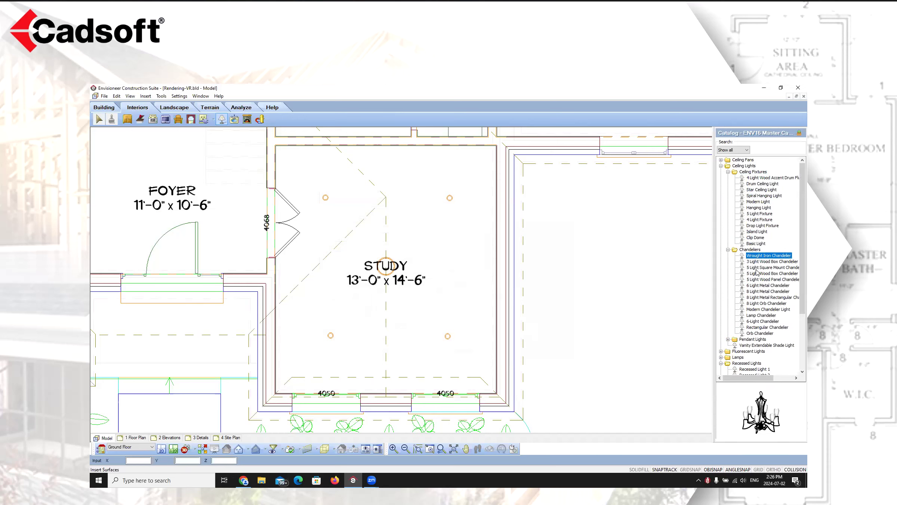
click(757, 268)
double_click(765, 268)
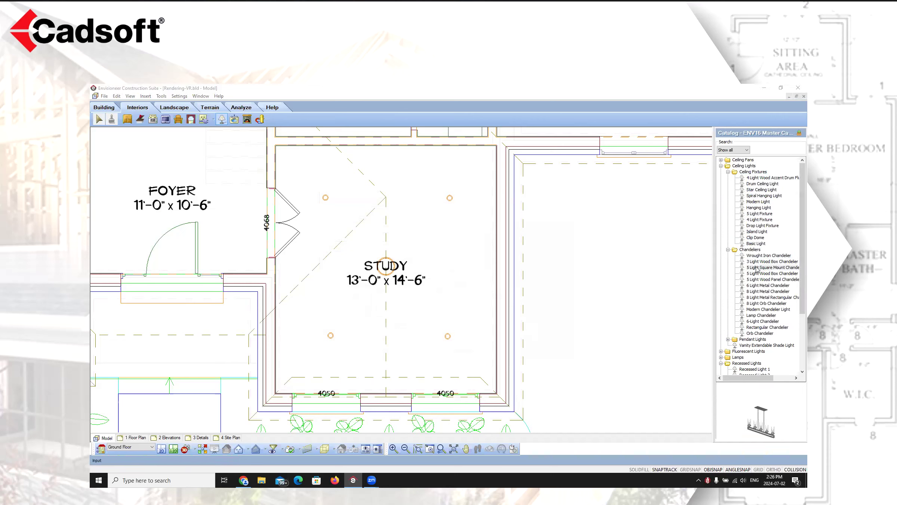
Open the 5 Light Square Mount Chandelier's catalog properties, inspect its light sources in the preview, and close without changes
double_click(758, 269)
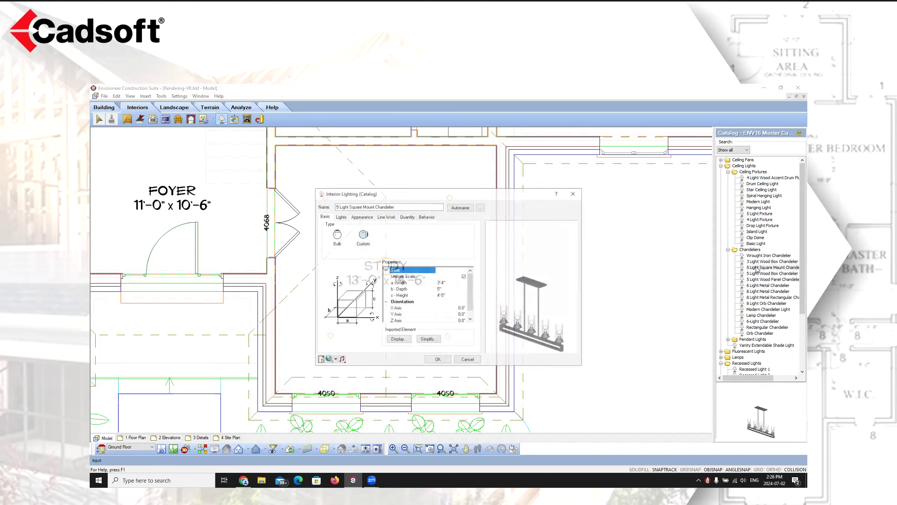
click(341, 217)
drag(554, 311, 515, 336)
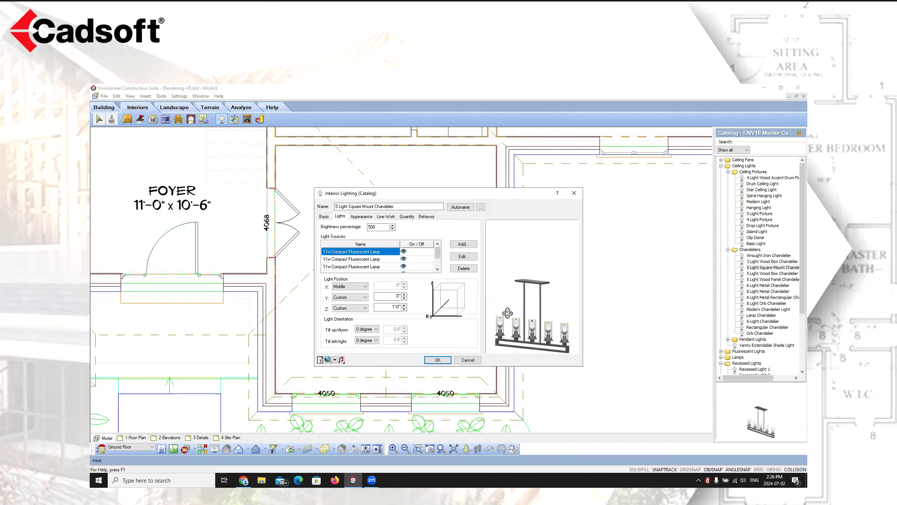
drag(509, 325, 517, 325)
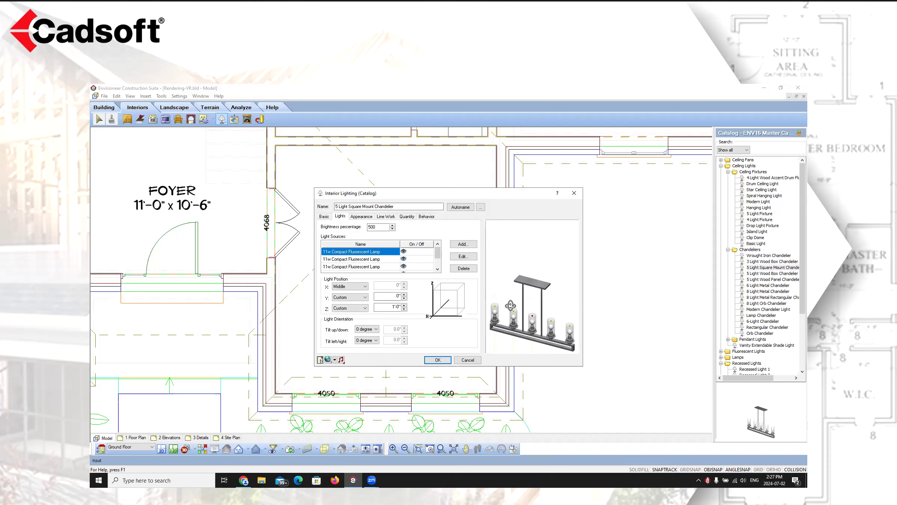
drag(530, 325, 522, 313)
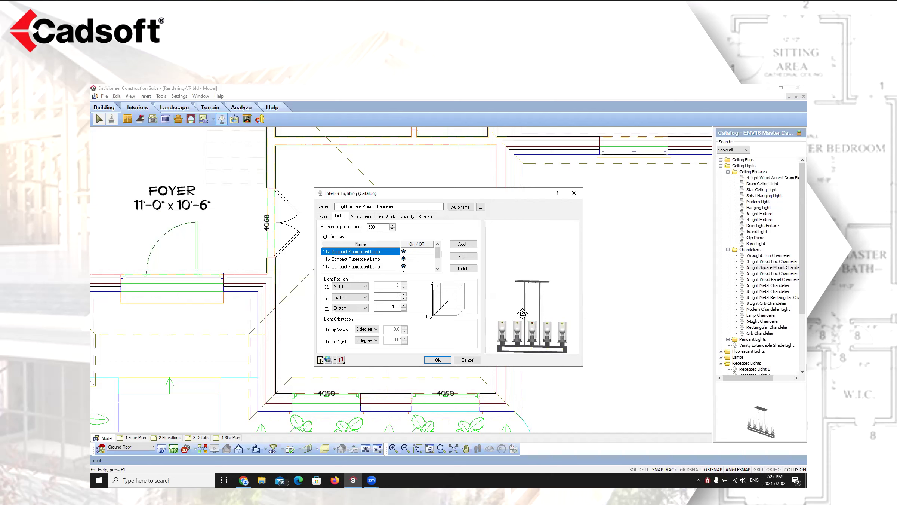
click(467, 361)
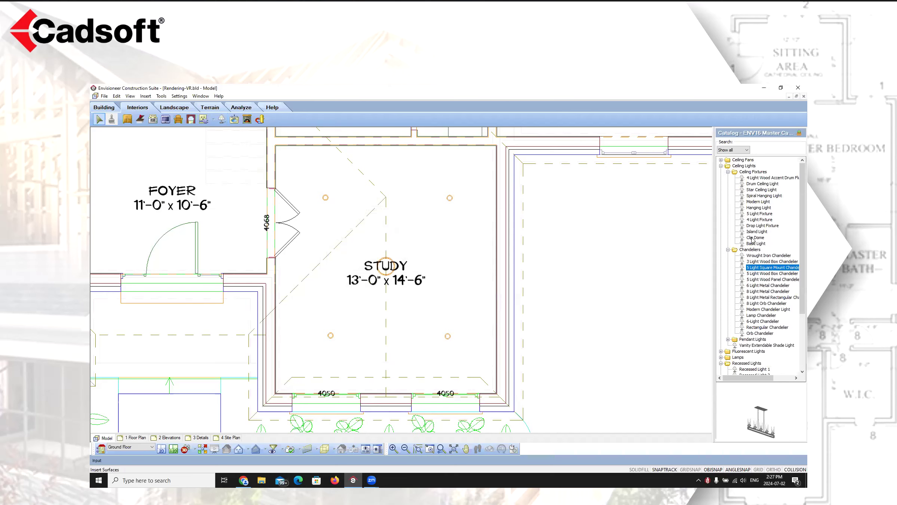
Try tilting the Clip Dome's light source to 45 and 90 degrees, then reset the tilt to 0 degrees and confirm
click(390, 261)
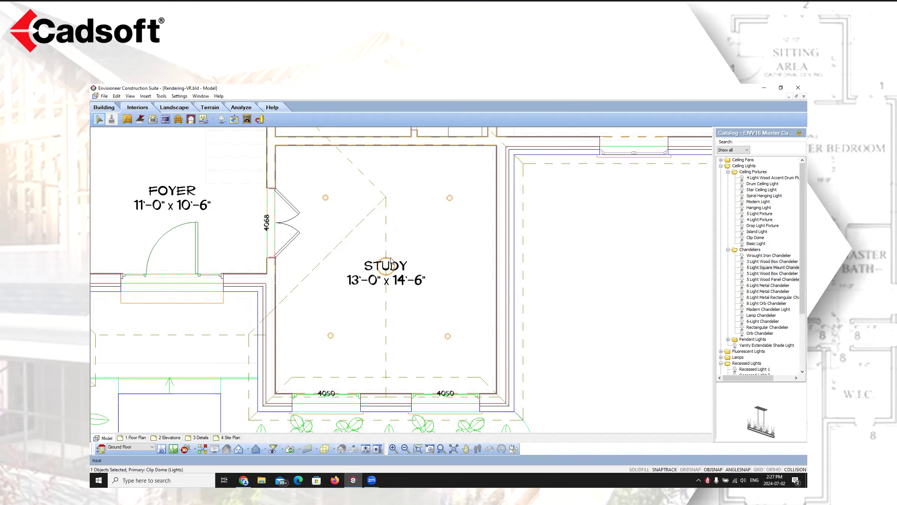
double_click(390, 257)
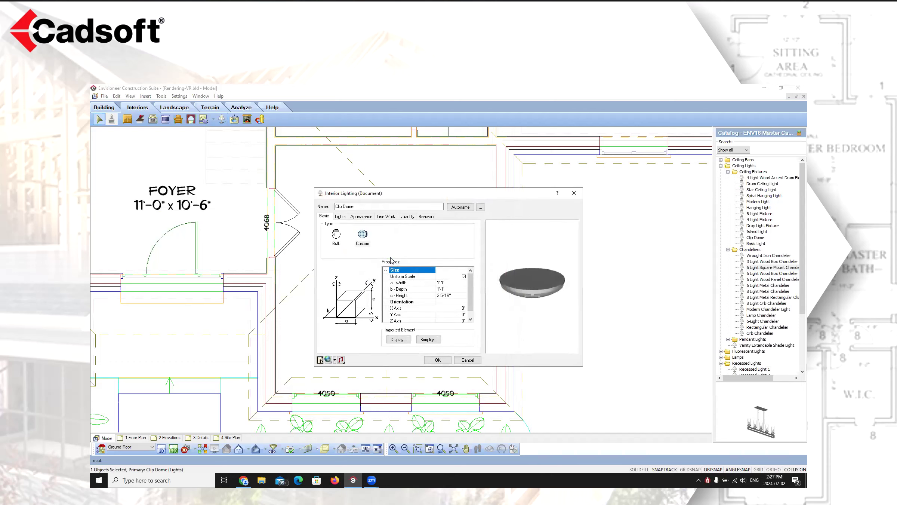
click(341, 217)
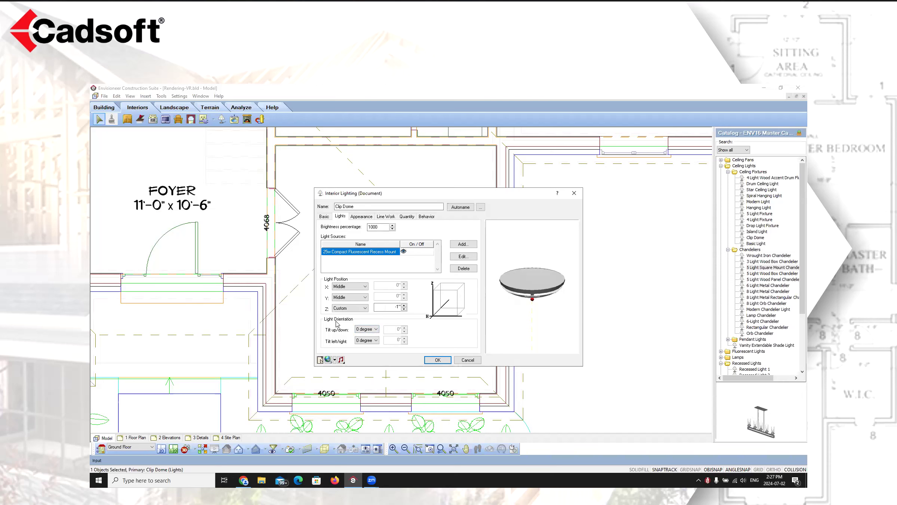
drag(560, 295, 552, 289)
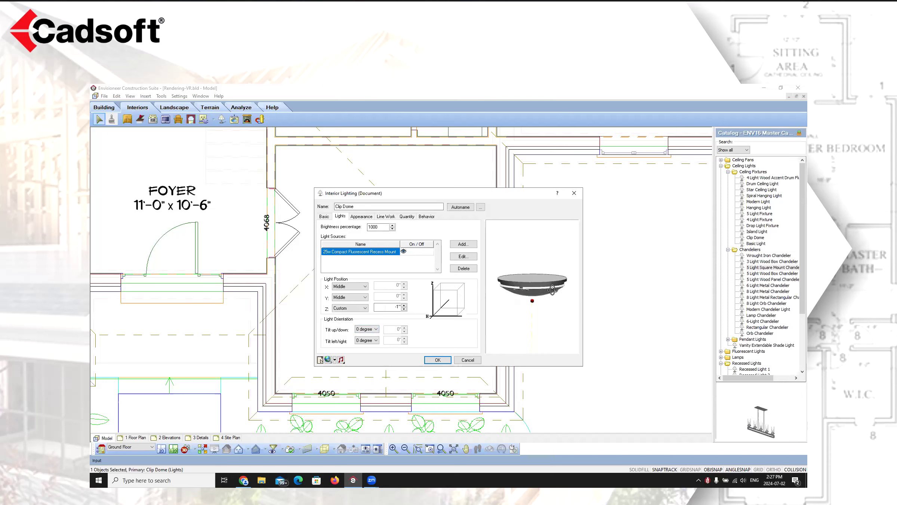
drag(535, 335, 561, 282)
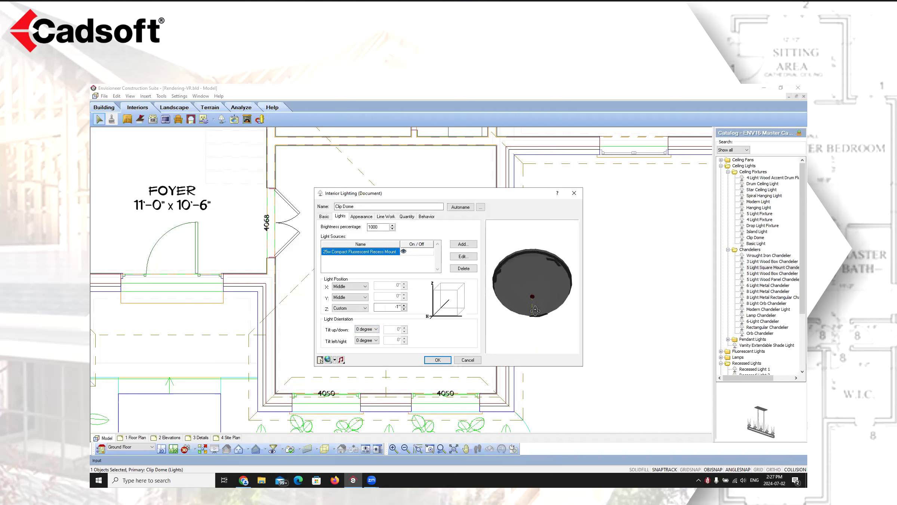
click(368, 330)
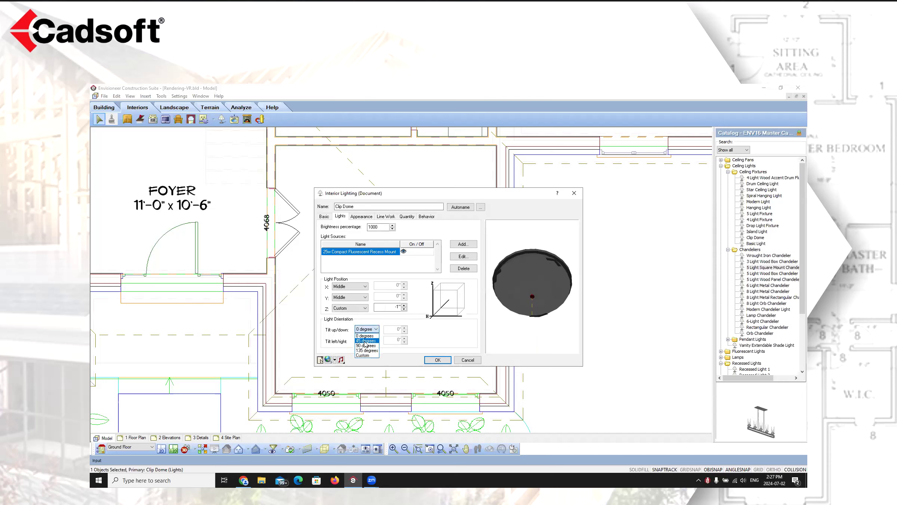
click(365, 341)
click(376, 330)
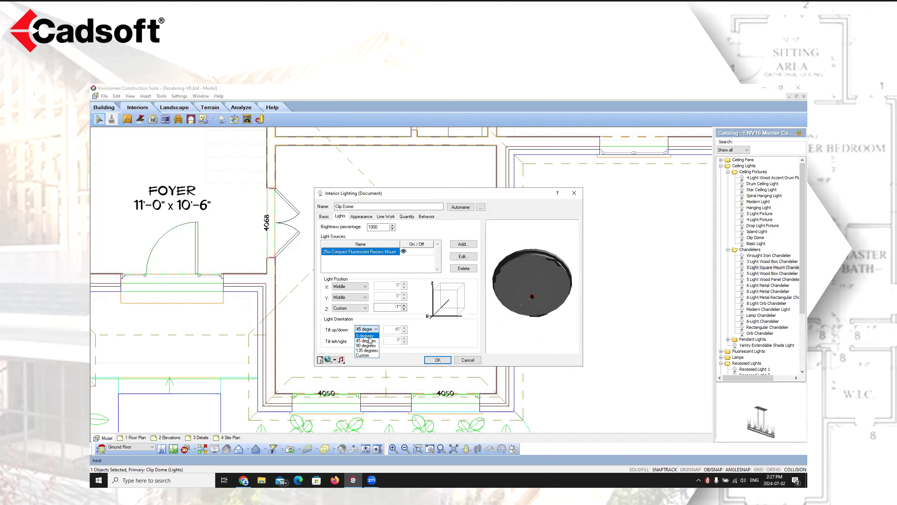
click(367, 339)
click(375, 329)
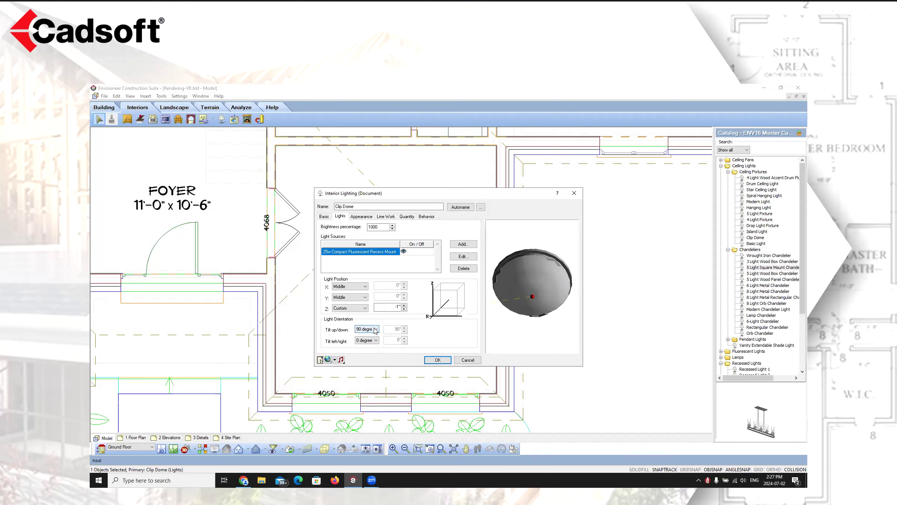
click(368, 335)
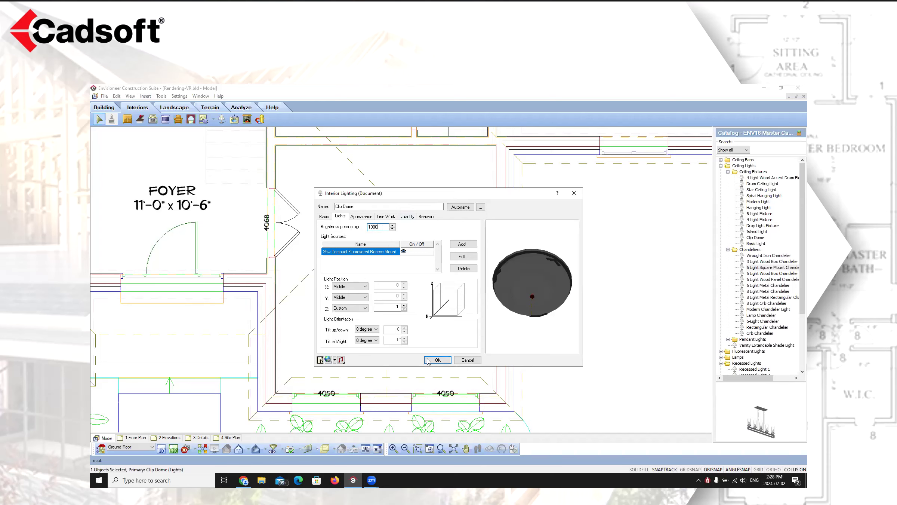
click(443, 360)
Switch to the study's camera view and aim it upward so the ceiling light is in view
click(194, 449)
click(207, 439)
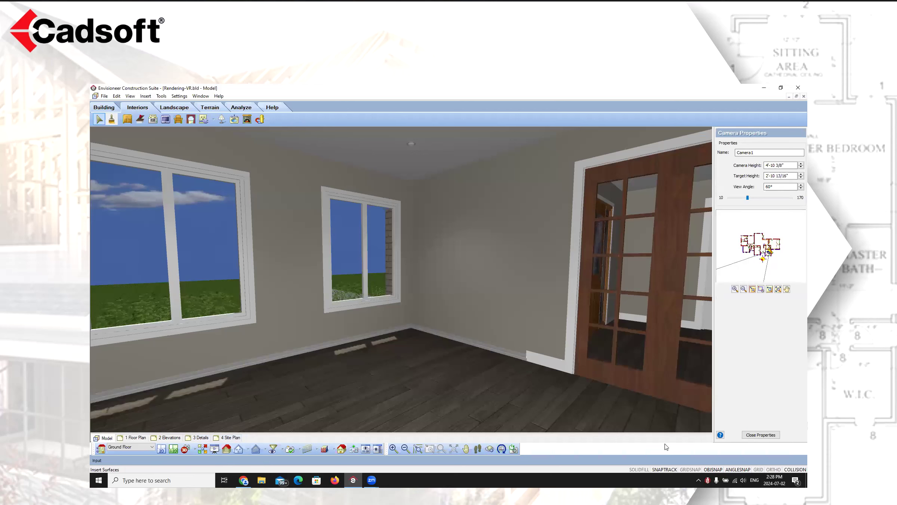
scroll(774, 257, up, 1)
drag(773, 251, 779, 243)
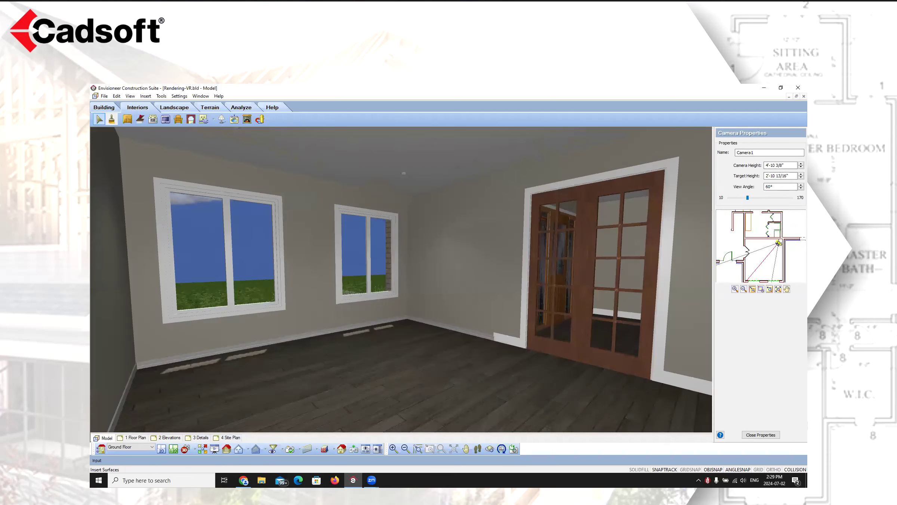
click(501, 449)
drag(472, 369, 426, 204)
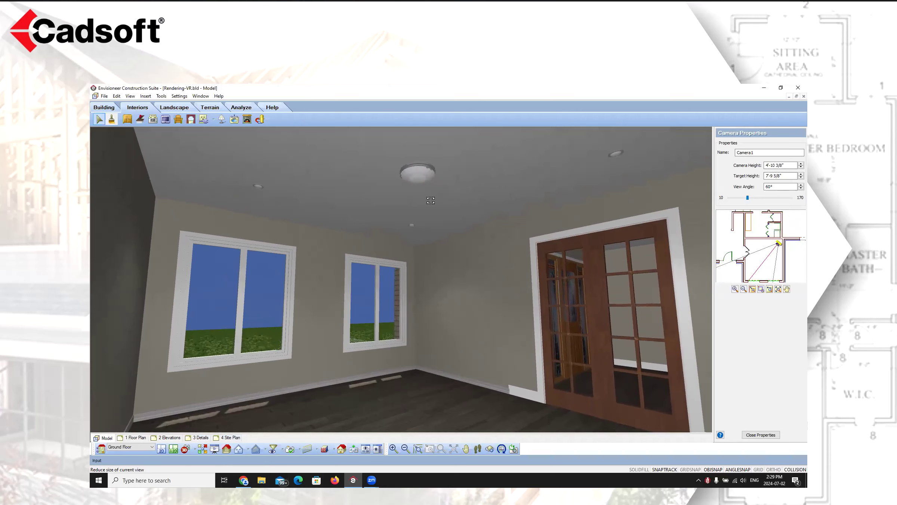
right_click(414, 181)
click(436, 187)
drag(429, 222, 453, 241)
right_click(424, 254)
click(443, 258)
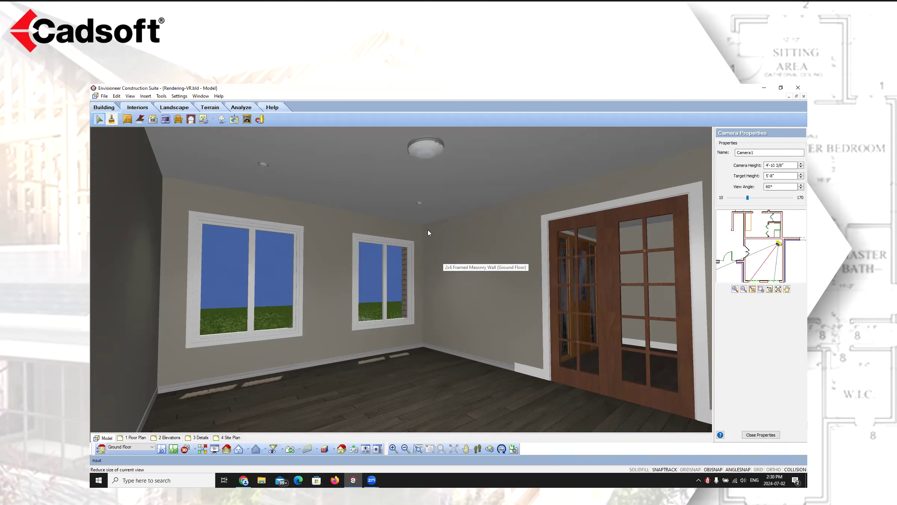
Open the Render 3D RealView window for the current camera
click(131, 97)
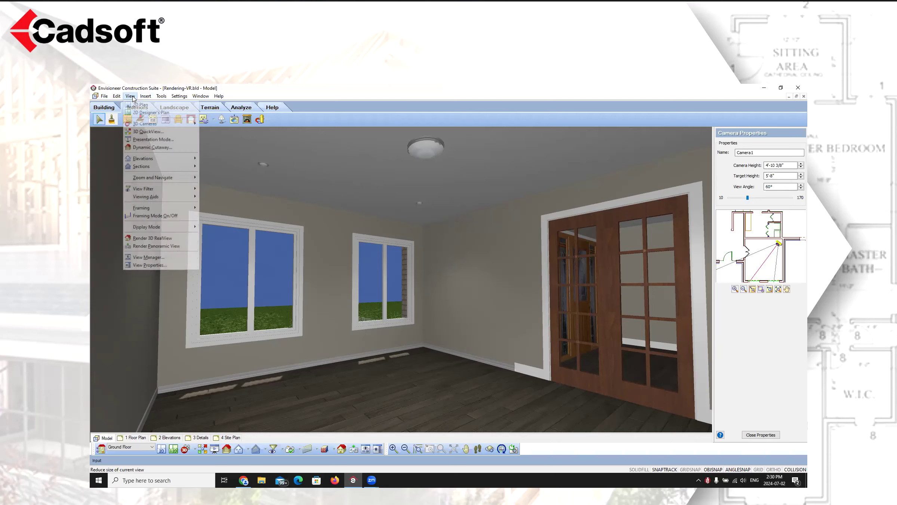
click(153, 238)
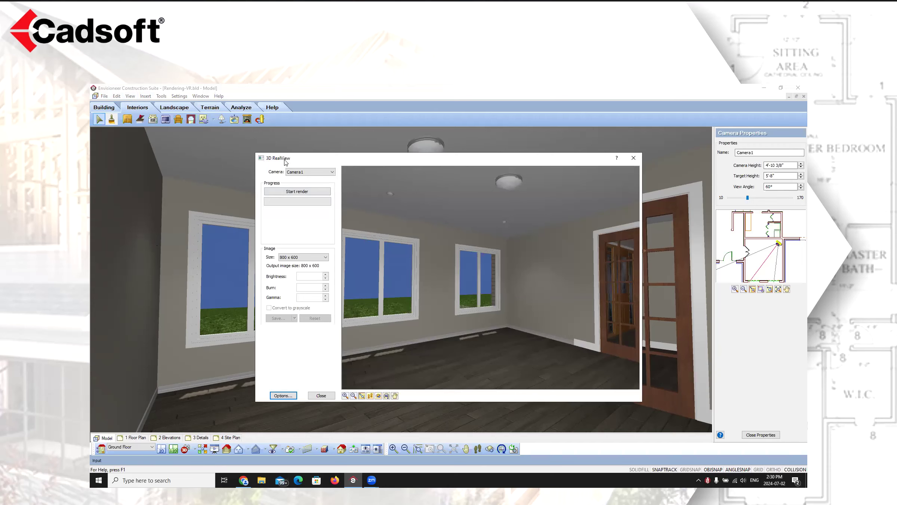
Open the render options and, on the Global page, set the North Direction angle to 0°
click(284, 396)
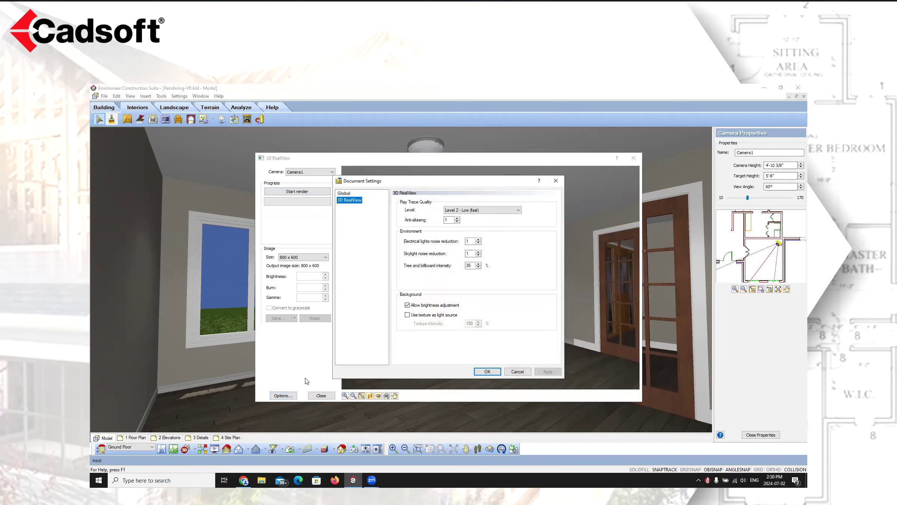
click(344, 194)
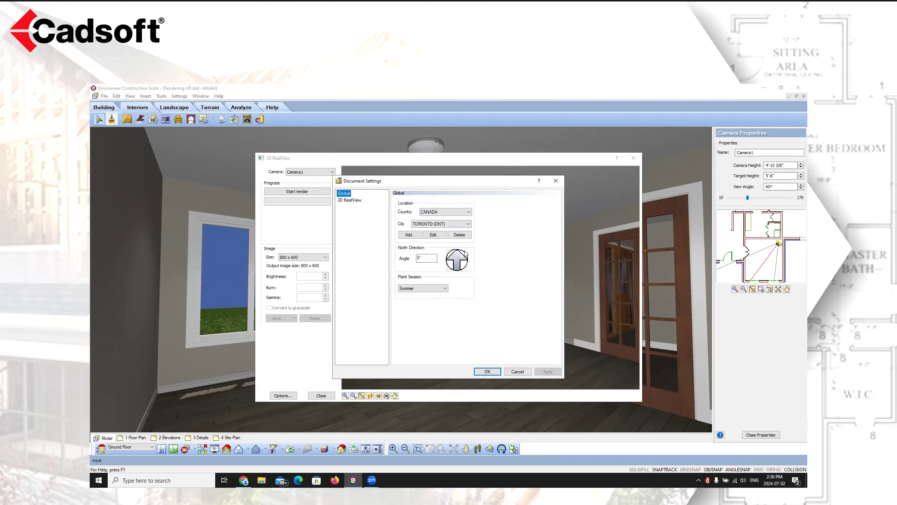
click(459, 251)
click(458, 251)
double_click(430, 259)
text(0)
key(Tab)
On the 3D RealView page, set the ray trace quality level to Level 3 - Medium (moderate) and anti-aliasing to 5
click(352, 203)
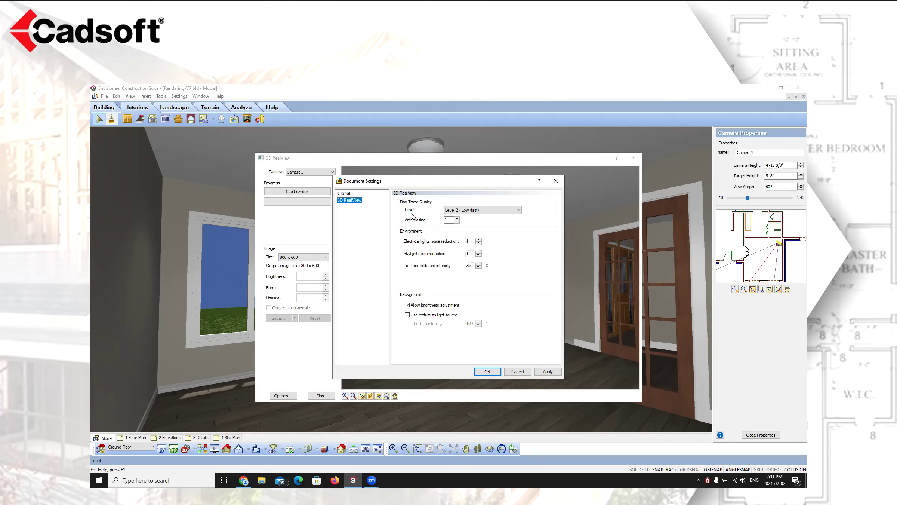
click(512, 211)
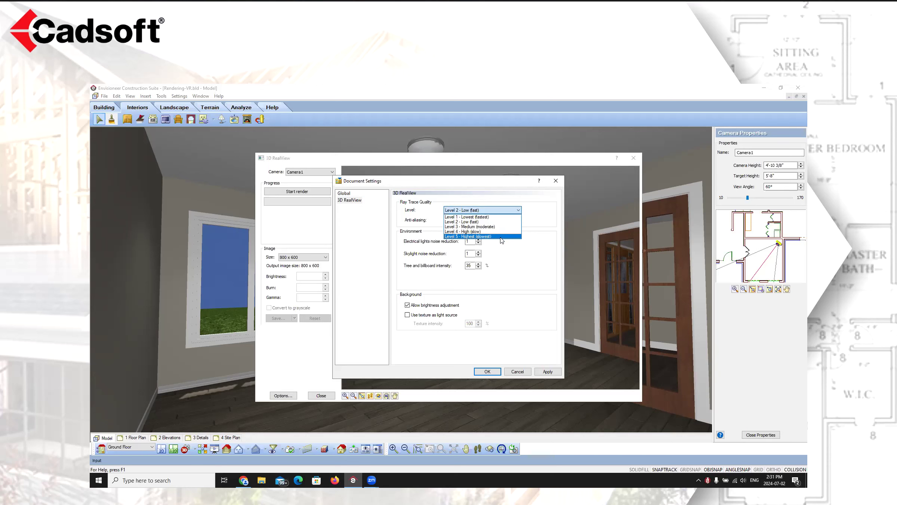
click(468, 227)
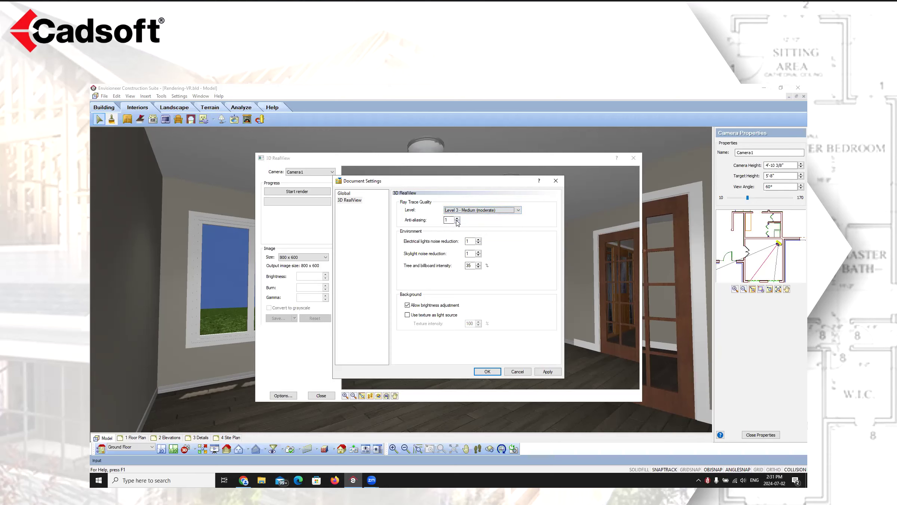
click(457, 219)
click(519, 210)
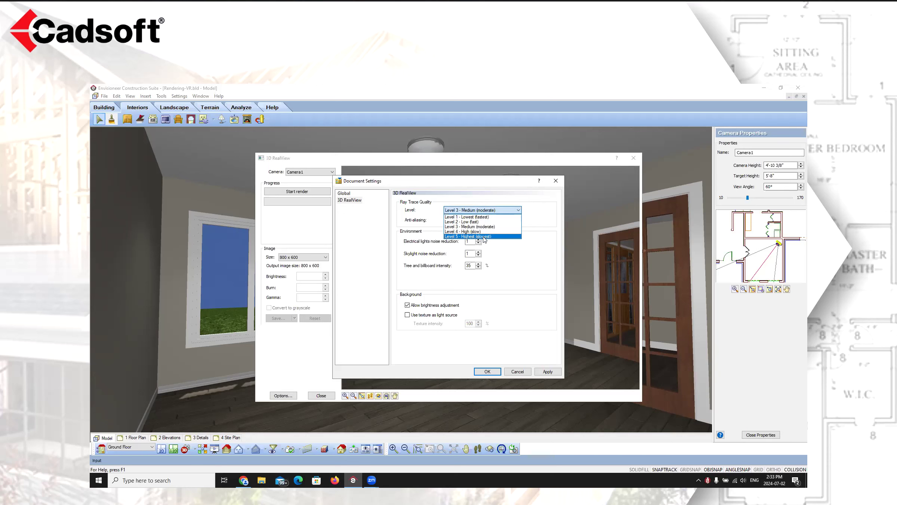
click(484, 227)
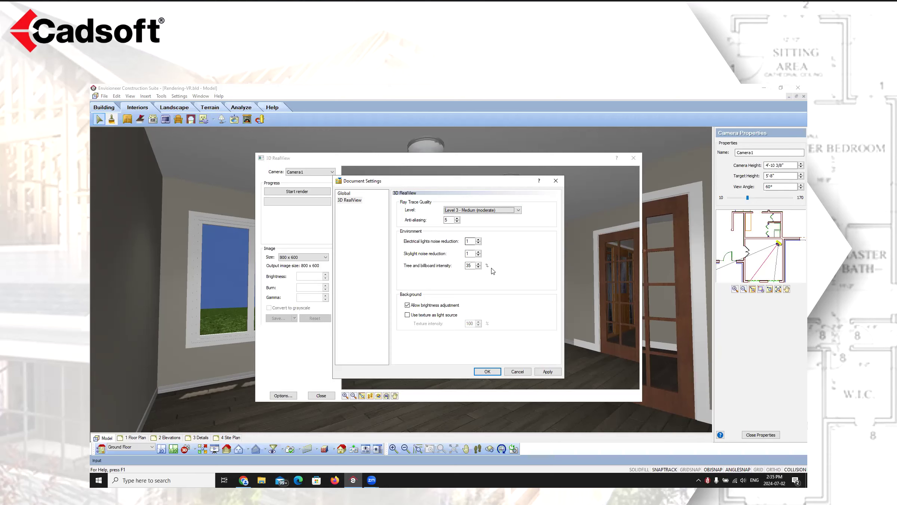
Apply the render settings and slightly re-aim the camera within the RealView preview
click(548, 371)
click(486, 370)
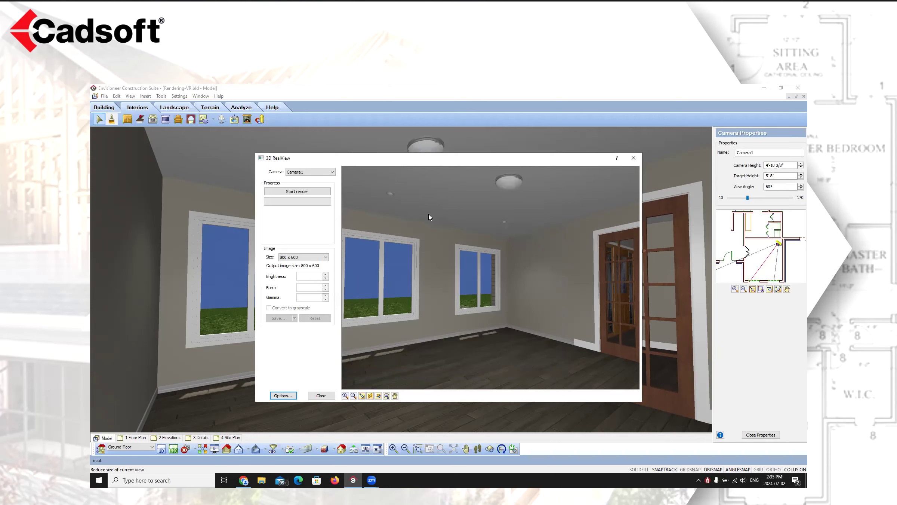
click(370, 396)
mouse_move(459, 297)
mouse_down()
mouse_move(445, 304)
mouse_move(452, 301)
mouse_up()
right_click(446, 298)
click(465, 300)
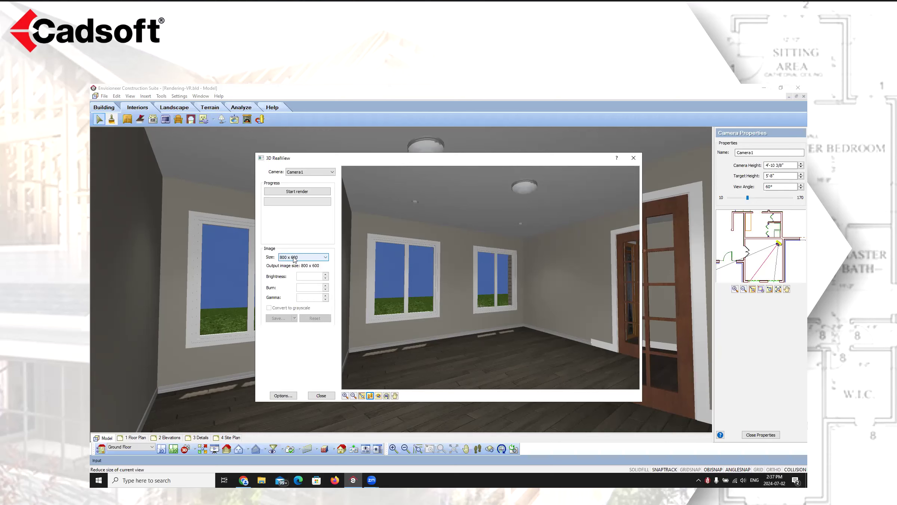
Keep the image size at 800 x 600 and start the render
click(295, 258)
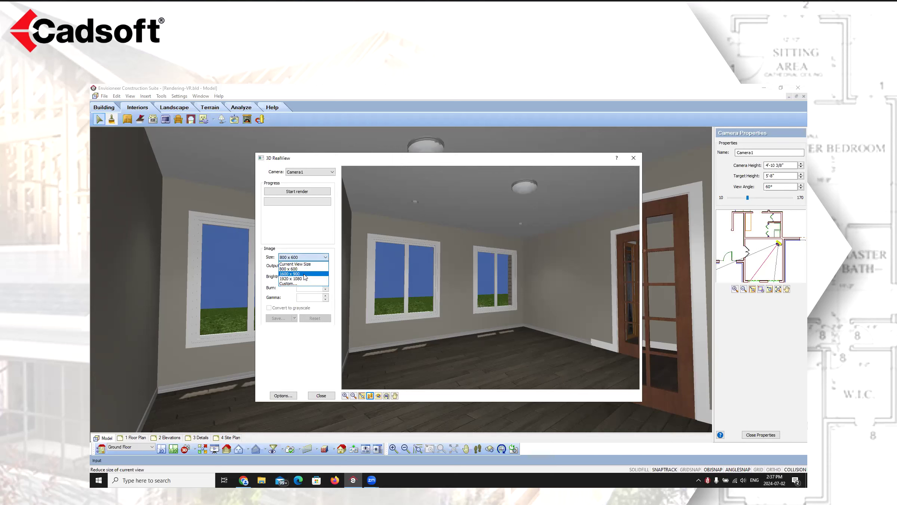
click(325, 259)
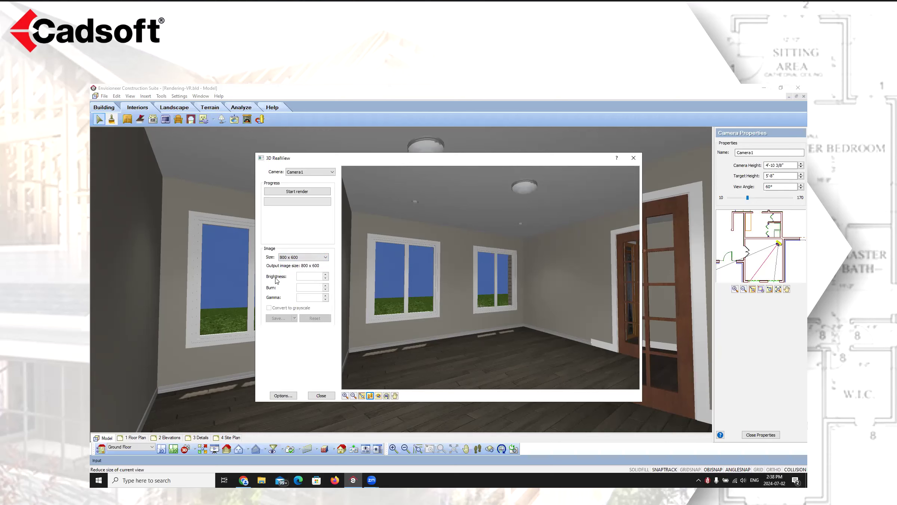
click(295, 192)
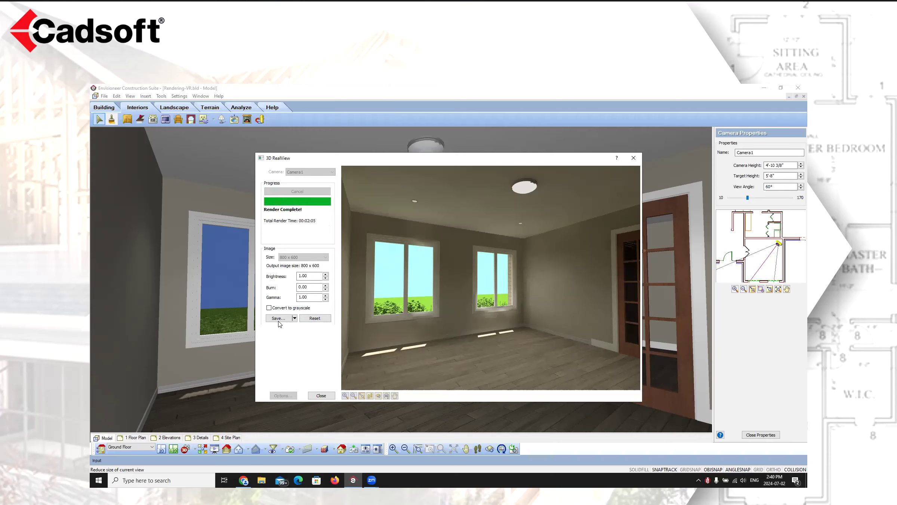
Convert the finished render to grayscale and switch it back to colour
click(269, 307)
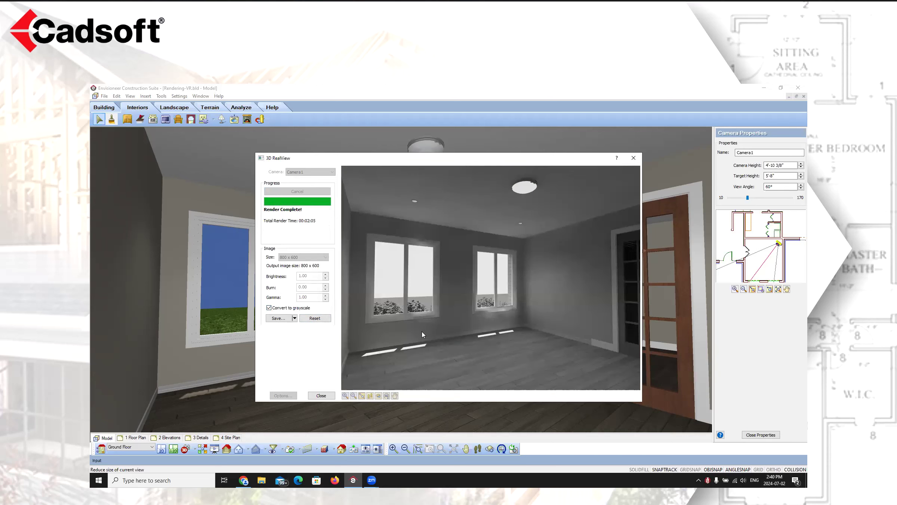
click(269, 308)
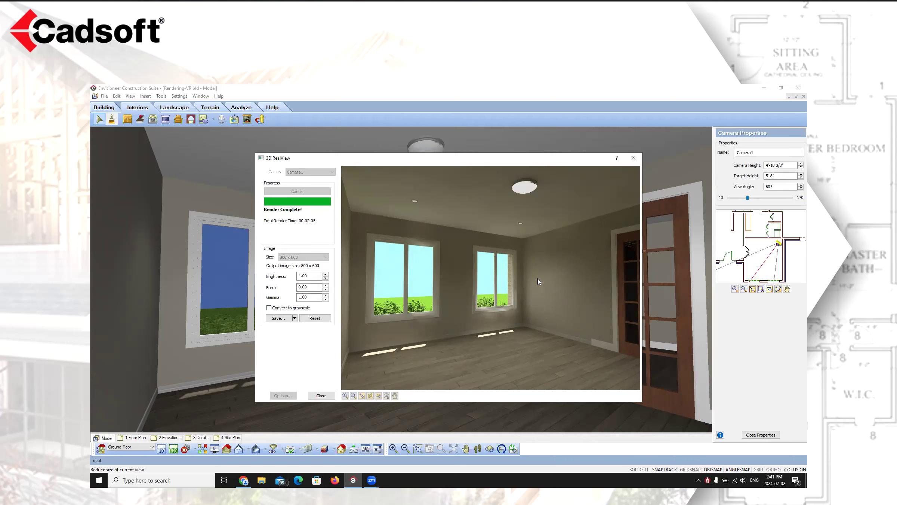
Save the rendered image as Rendering-VR.jpg and close the 3D RealView window
click(278, 318)
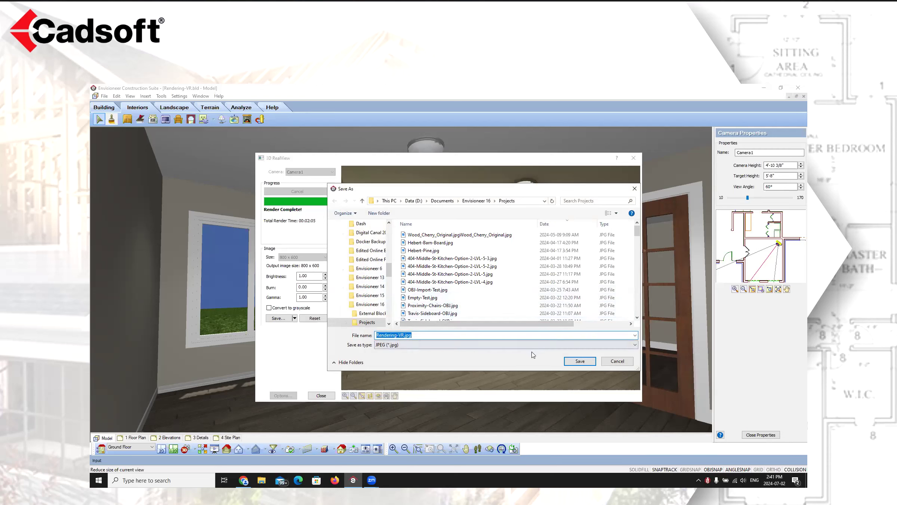
click(580, 363)
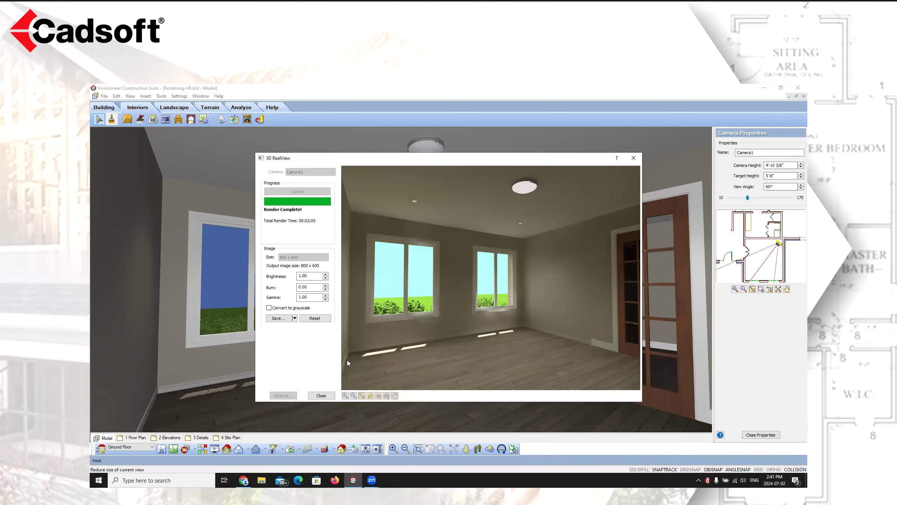
click(321, 396)
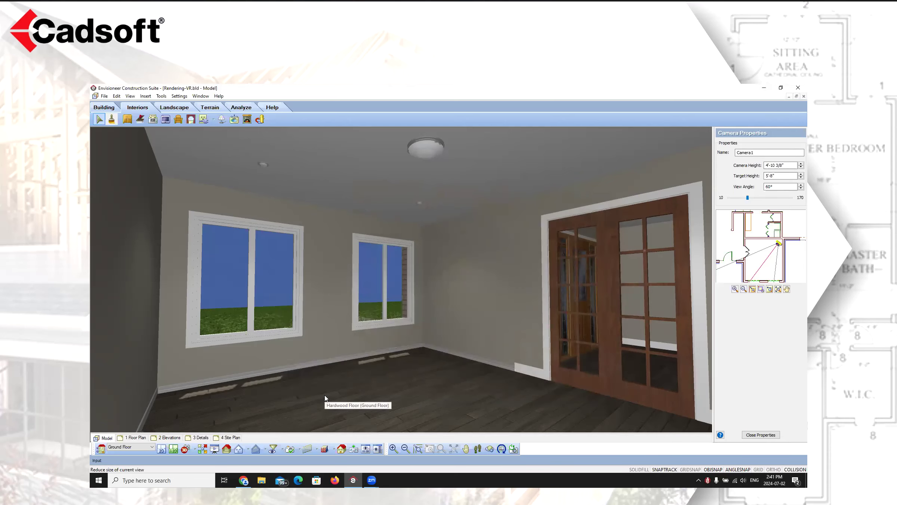
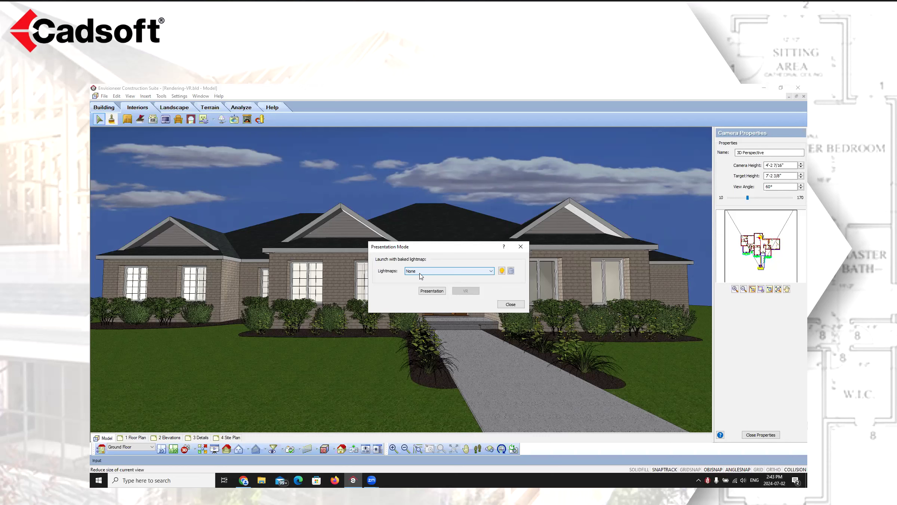
Inspect the lightmap choices and the Generate Baked Lightmap options (scene type, GI cache quality), cancelling without generating
click(490, 271)
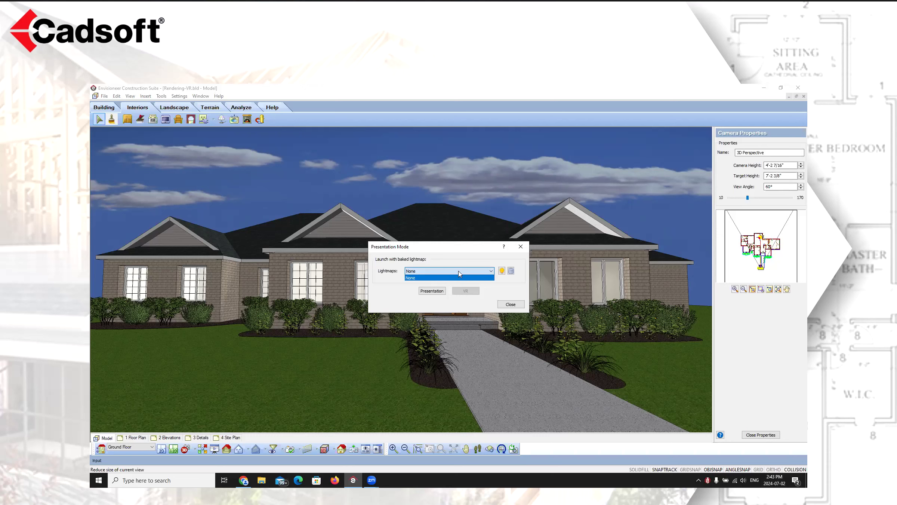
click(491, 271)
click(503, 271)
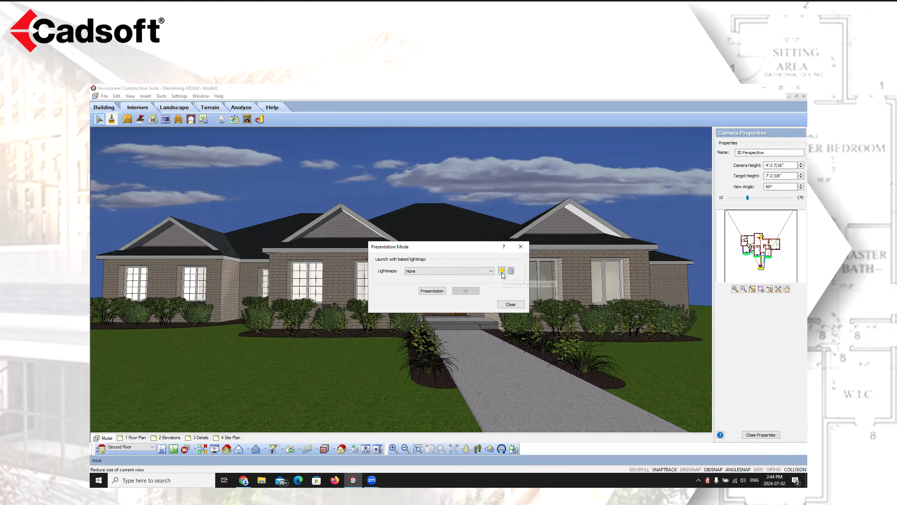
click(502, 271)
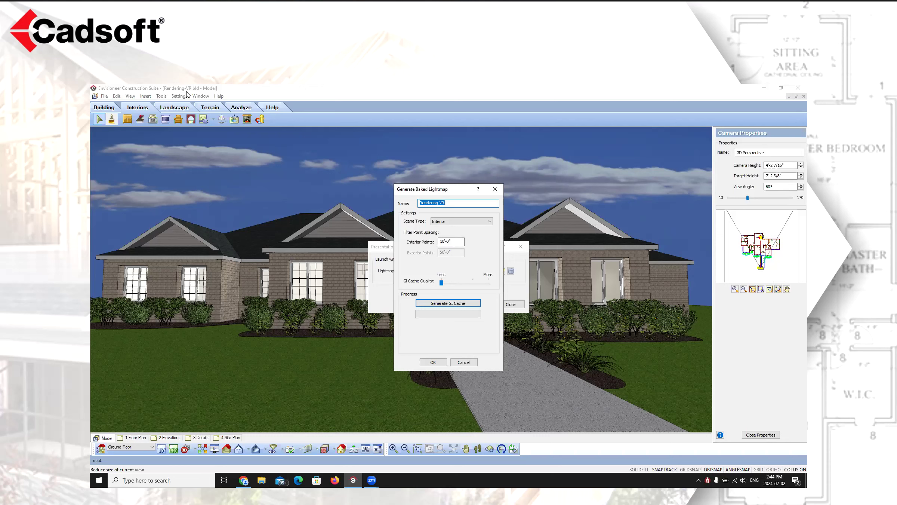
click(448, 202)
click(489, 222)
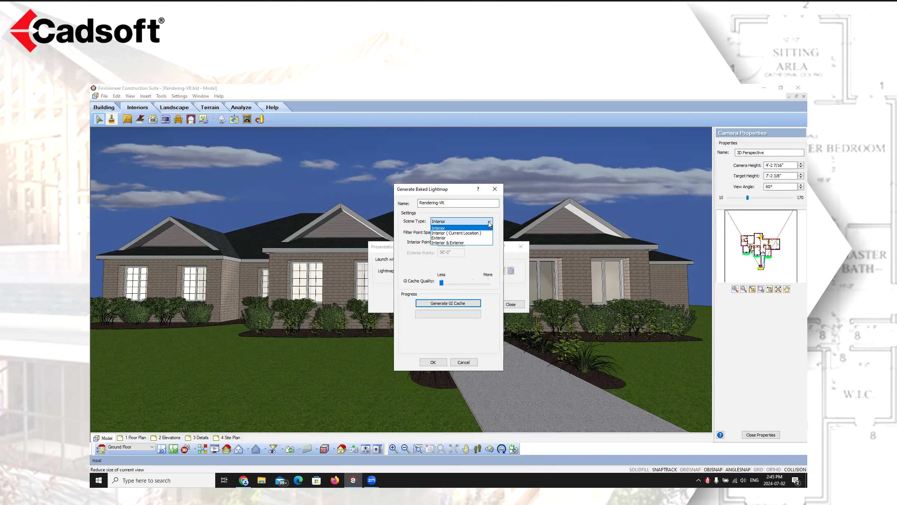
click(499, 219)
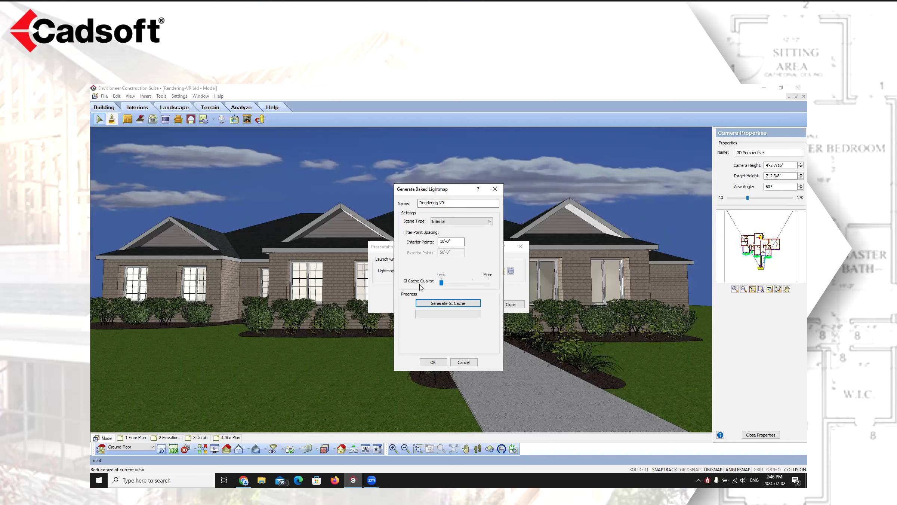
mouse_move(446, 282)
mouse_down()
mouse_move(461, 283)
mouse_move(441, 285)
mouse_up()
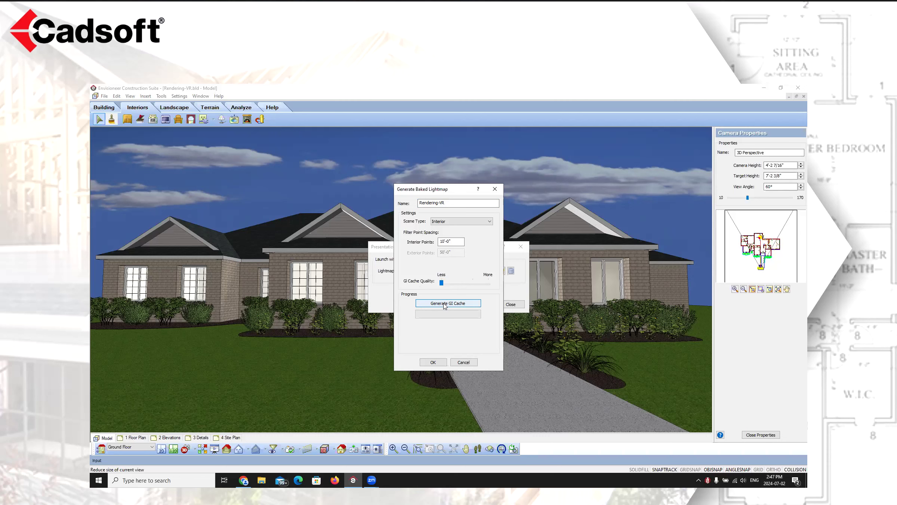
click(462, 363)
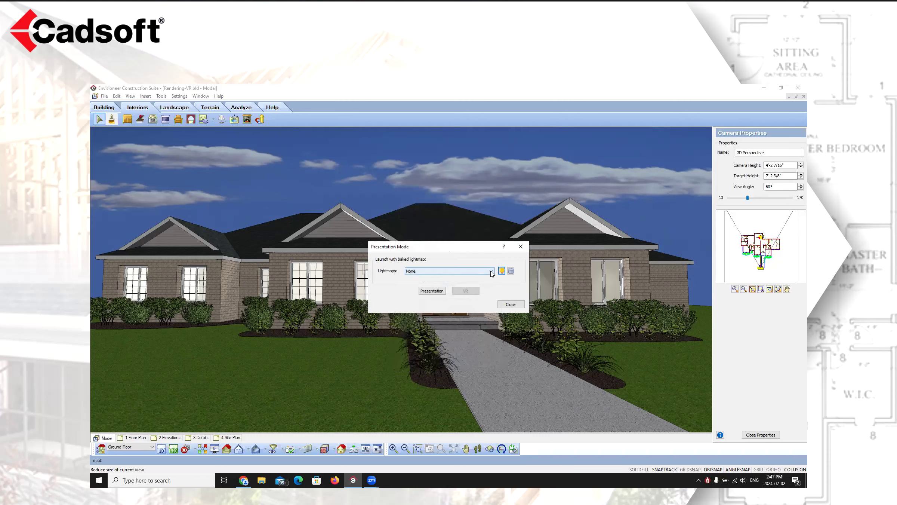
Launch Presentation mode with the lightmap left at None
click(491, 272)
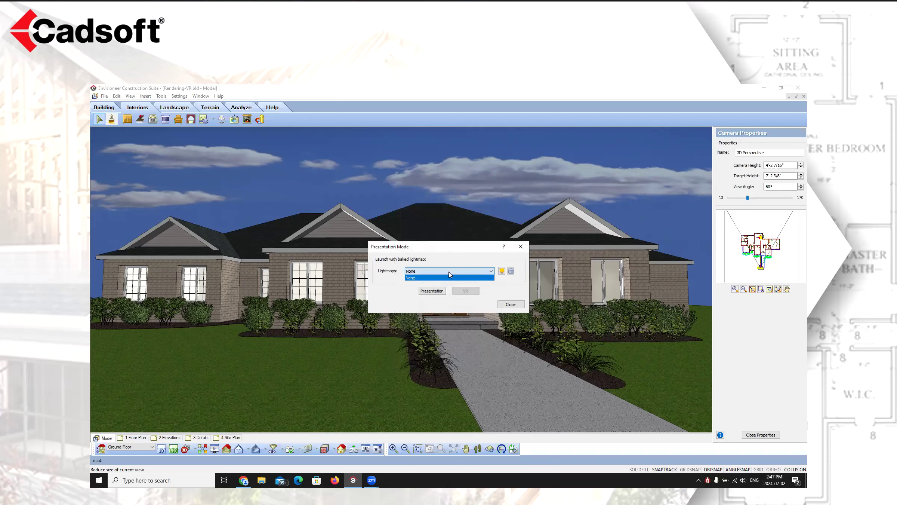
click(477, 253)
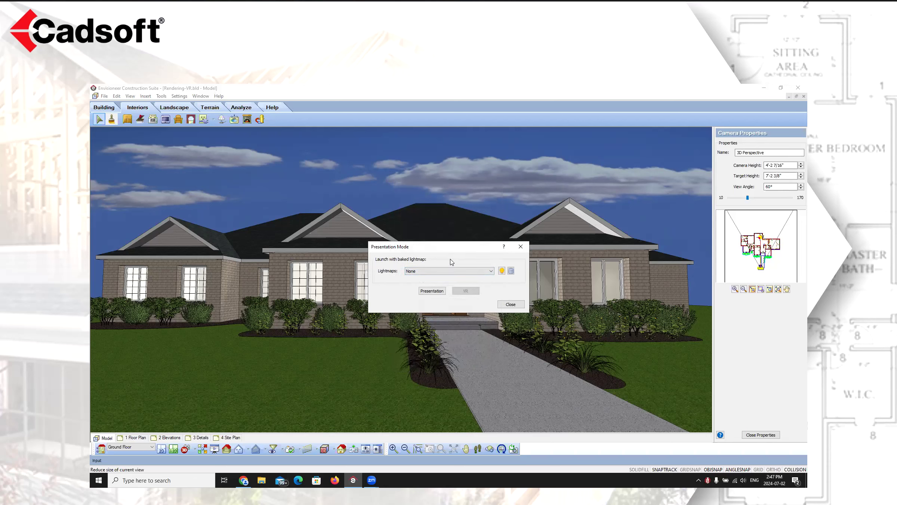
click(434, 291)
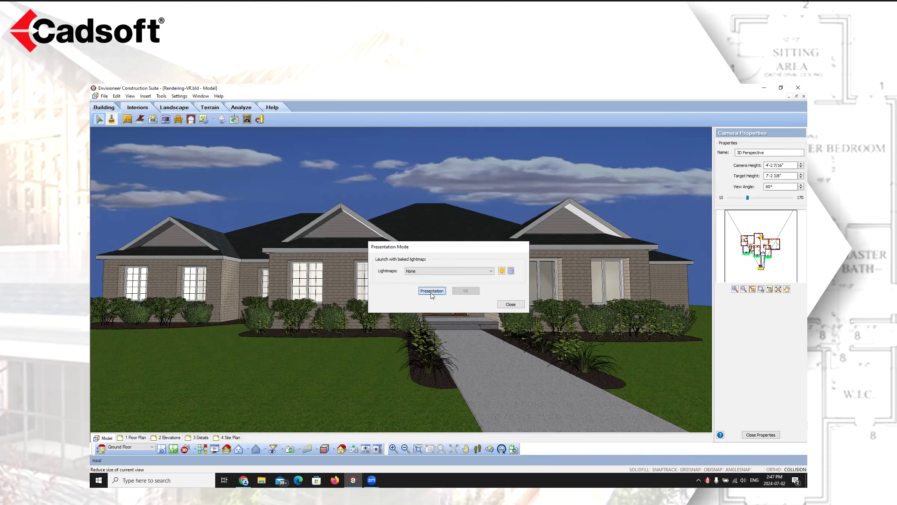
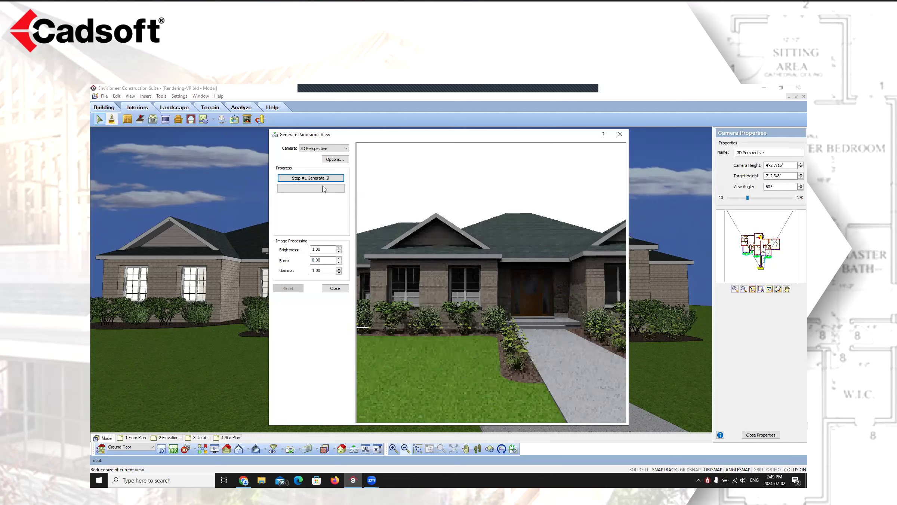
Open the panoramic render options and adjust the 3D RealView ray trace anti-aliasing and quality level, applying the settings
click(335, 160)
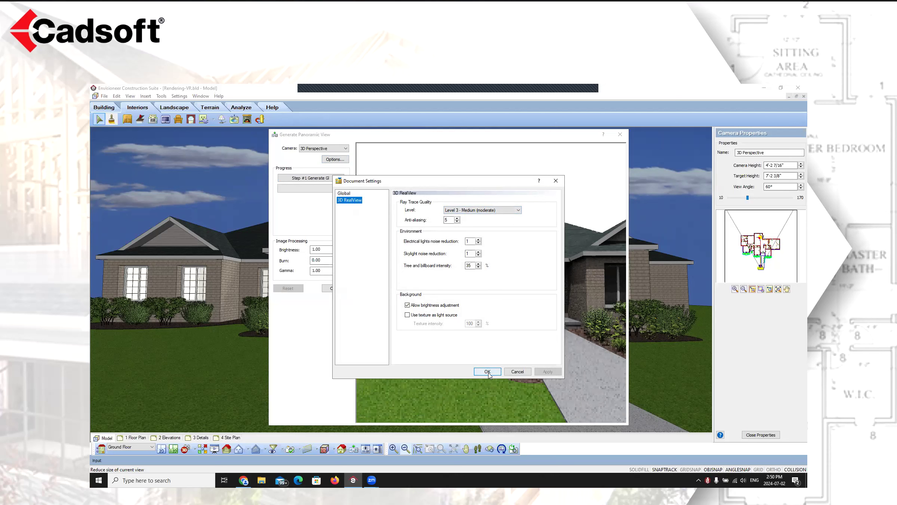
click(457, 222)
click(457, 221)
click(518, 210)
click(500, 216)
click(550, 373)
click(484, 371)
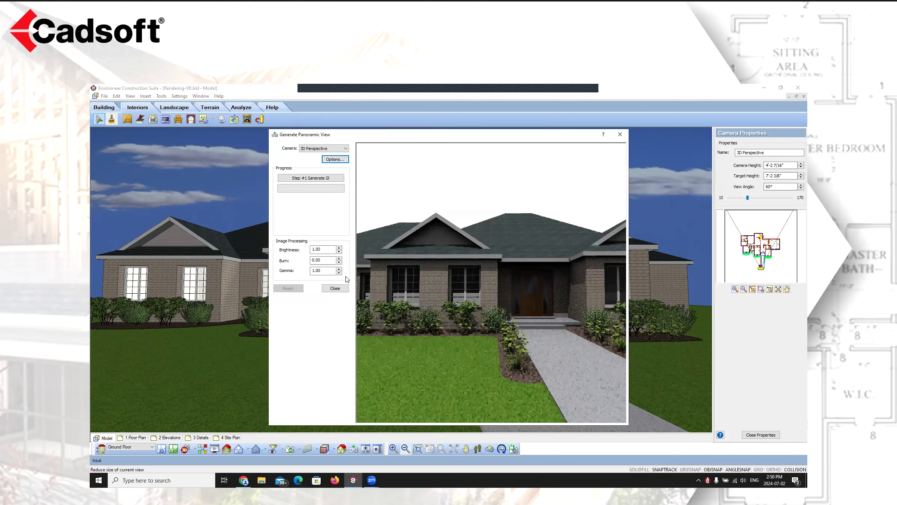
Generate the panoramic view in both stages, global illumination then faces, and look around the finished panorama
click(308, 179)
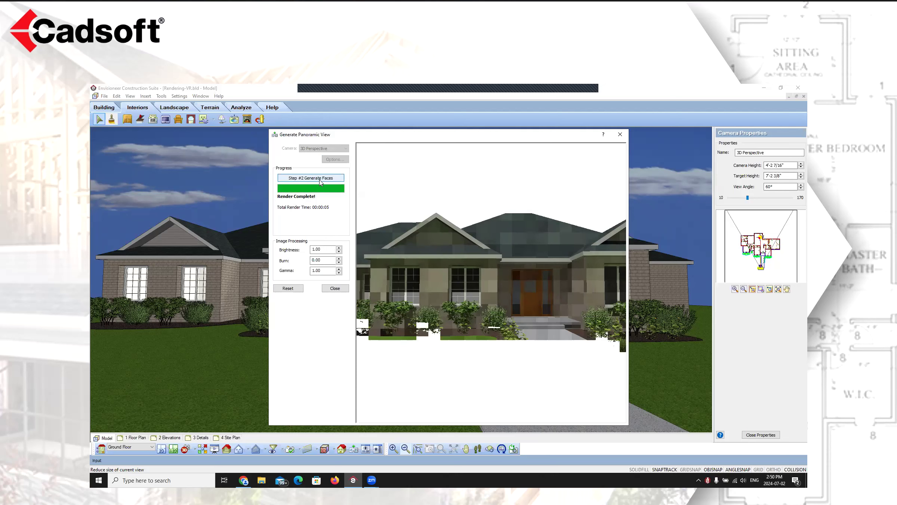
click(320, 182)
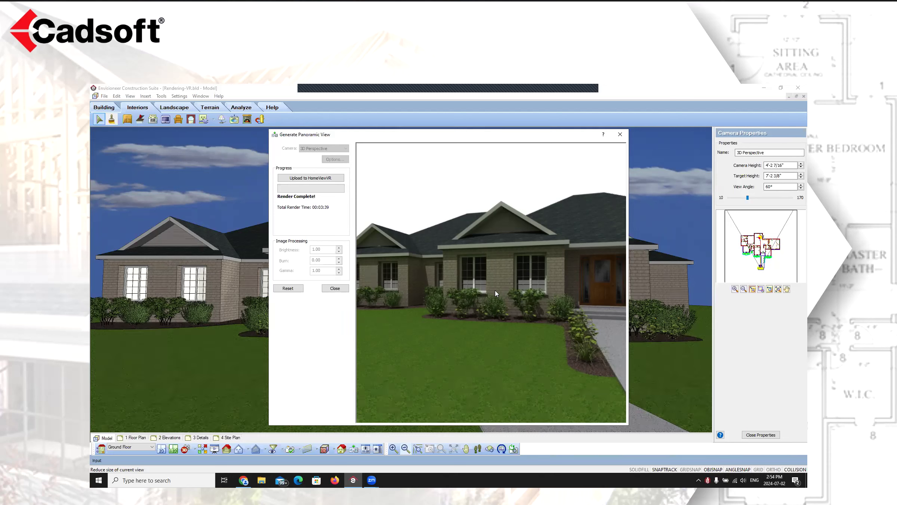
drag(534, 300, 458, 303)
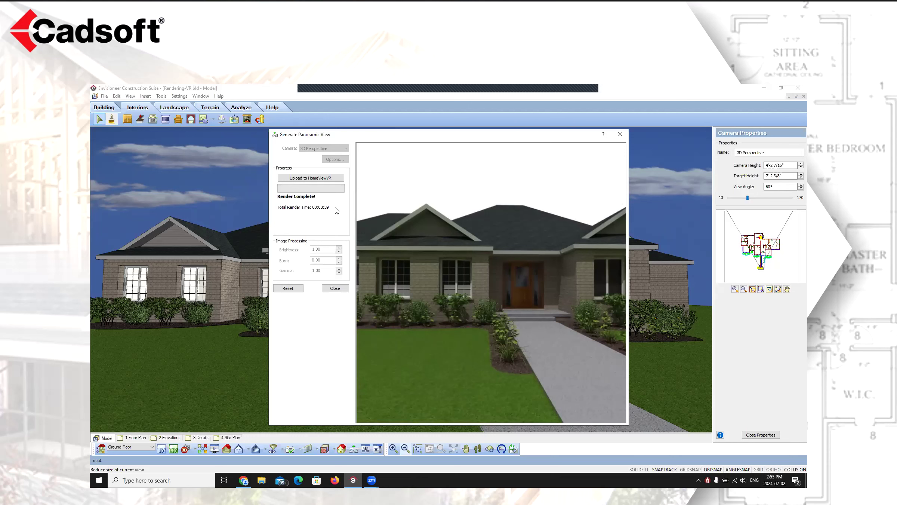
Open the HomeViewVR upload dialog, dismiss it without uploading, and close the panoramic view generator
click(308, 179)
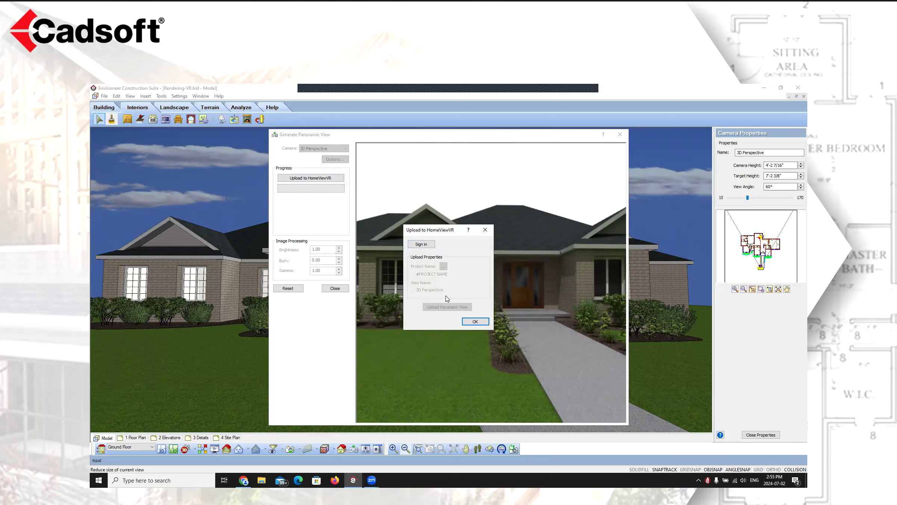
click(475, 321)
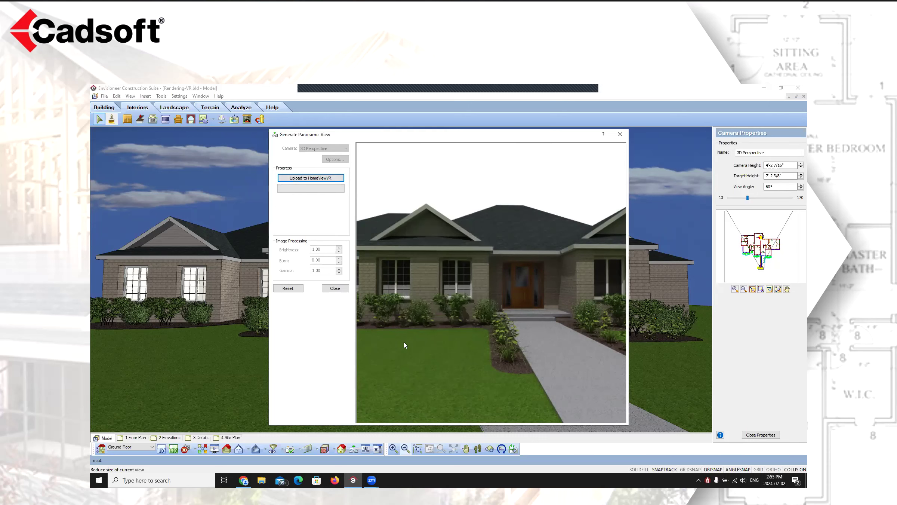
click(334, 288)
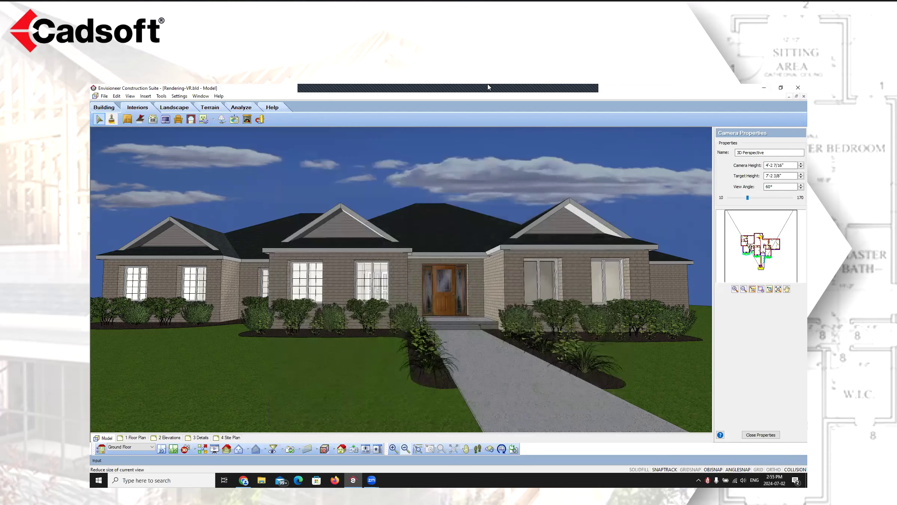